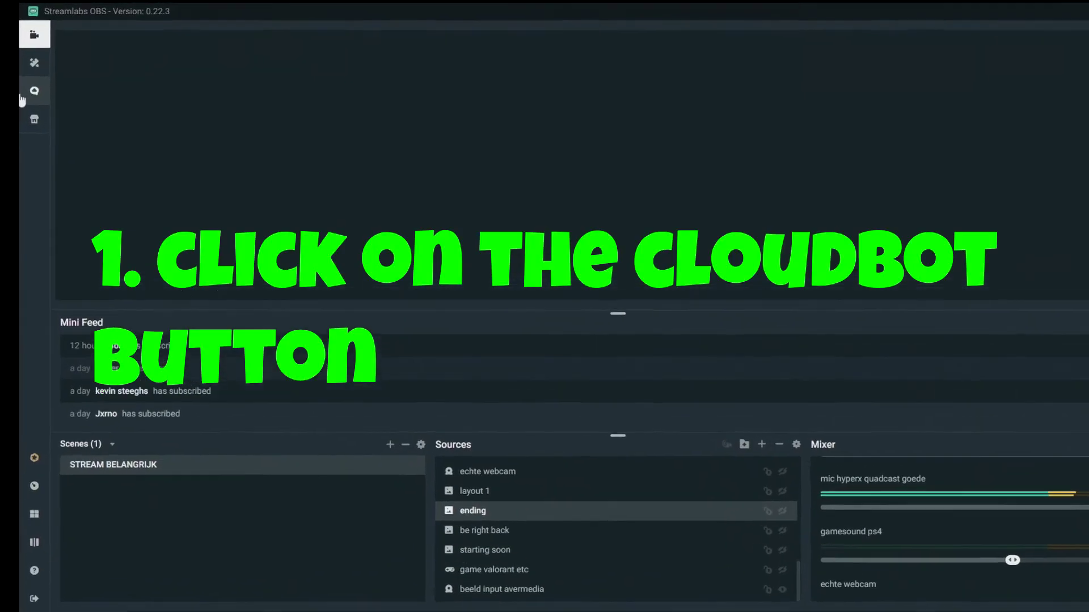
# Open Cloudbot and check the Youtube Community Settings link for making the bot a moderator, closing the extra window it opens
pyautogui.click(32, 92)
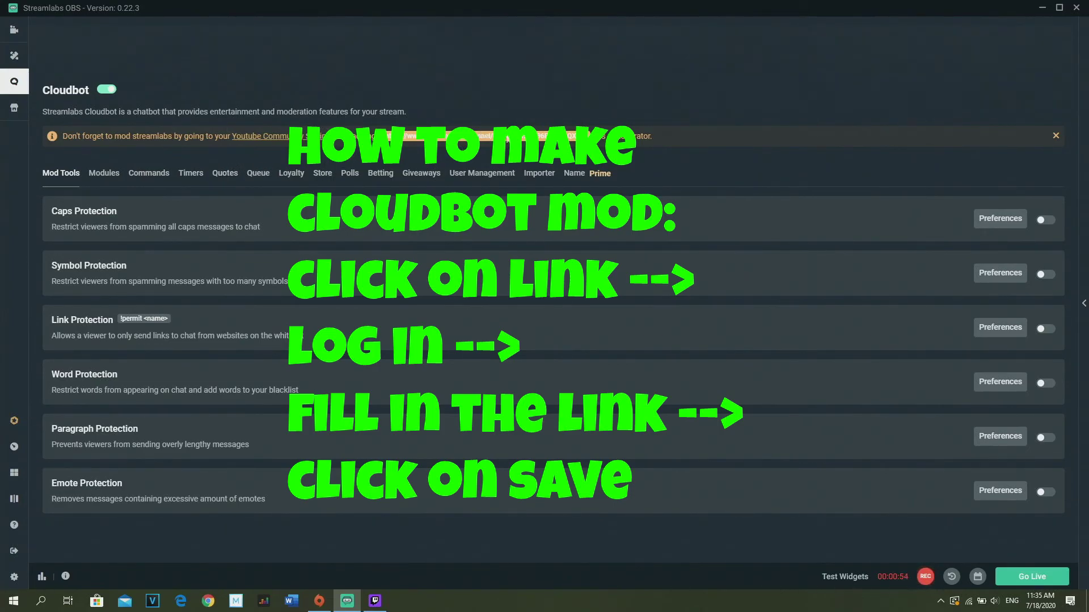
pyautogui.click(338, 138)
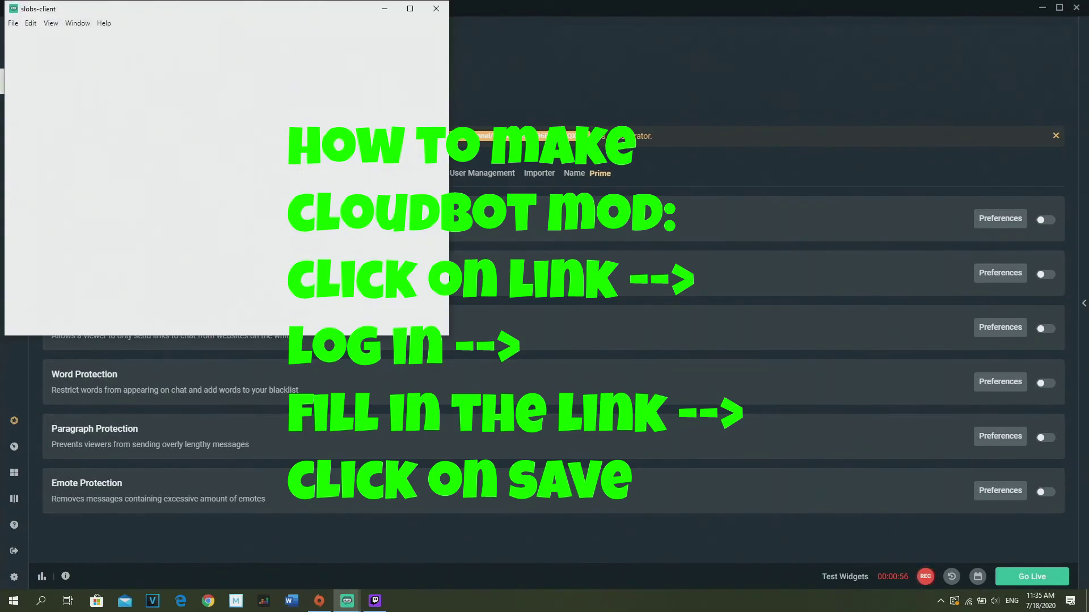
pyautogui.click(434, 9)
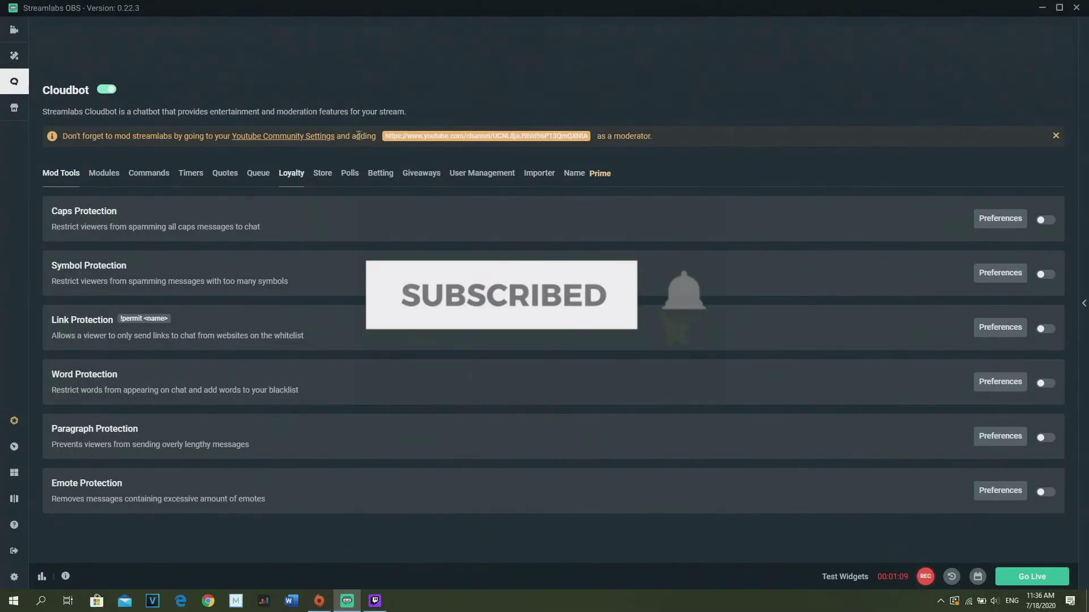
# Open Cloudbot's Giveaways, look through the active giveaway's chat, and return to the giveaway overview
pyautogui.click(421, 173)
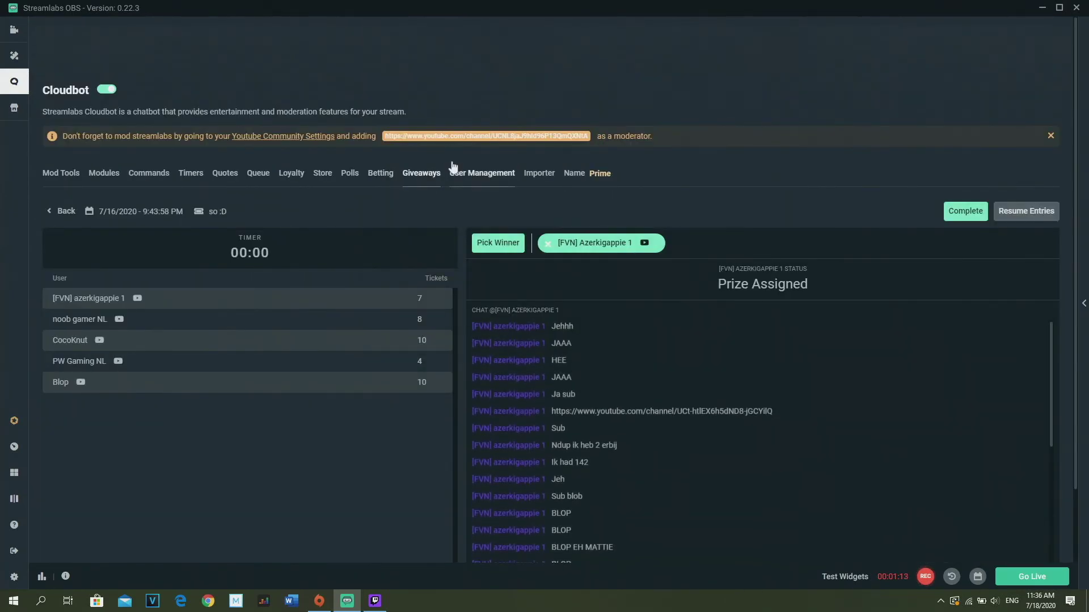
pyautogui.scroll(5, 673, 409)
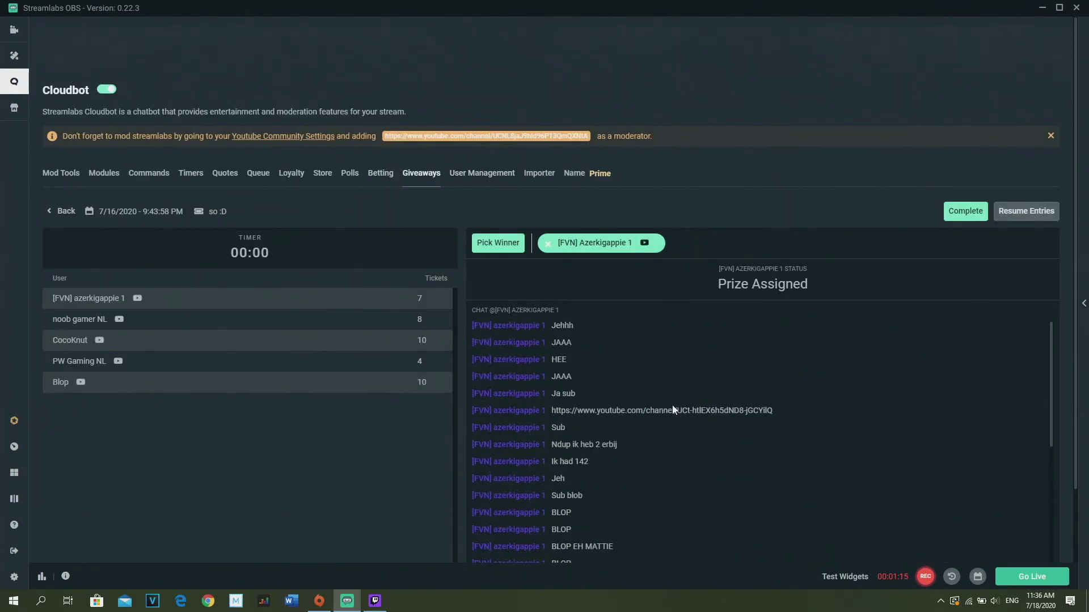
pyautogui.scroll(-5, 673, 409)
pyautogui.scroll(5, 673, 409)
pyautogui.click(62, 210)
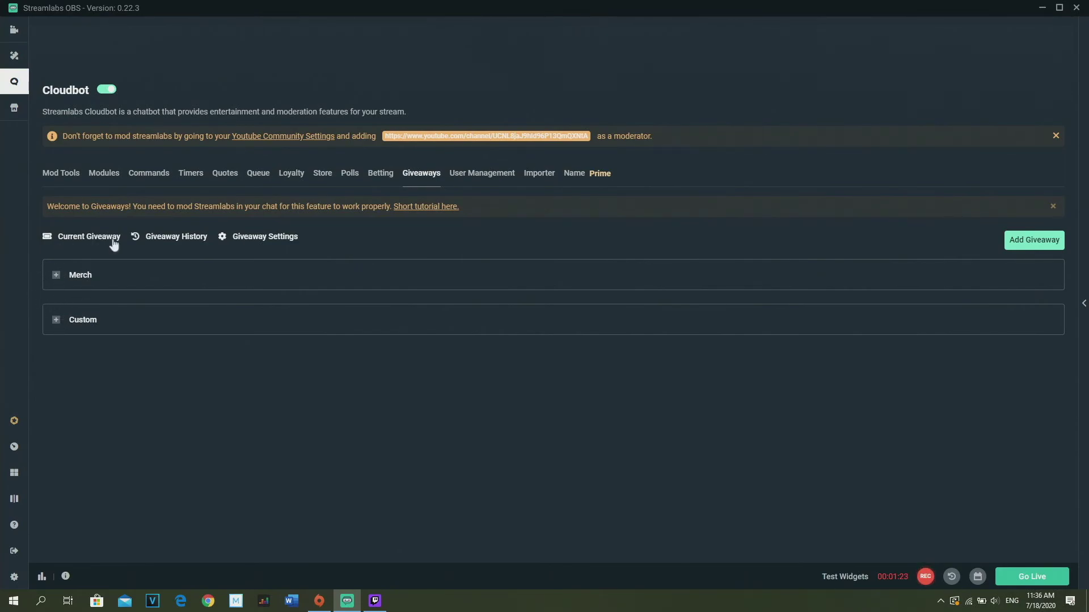
# Expand the Custom giveaways, dismiss the SSD space notification, and start a new custom giveaway
pyautogui.click(56, 319)
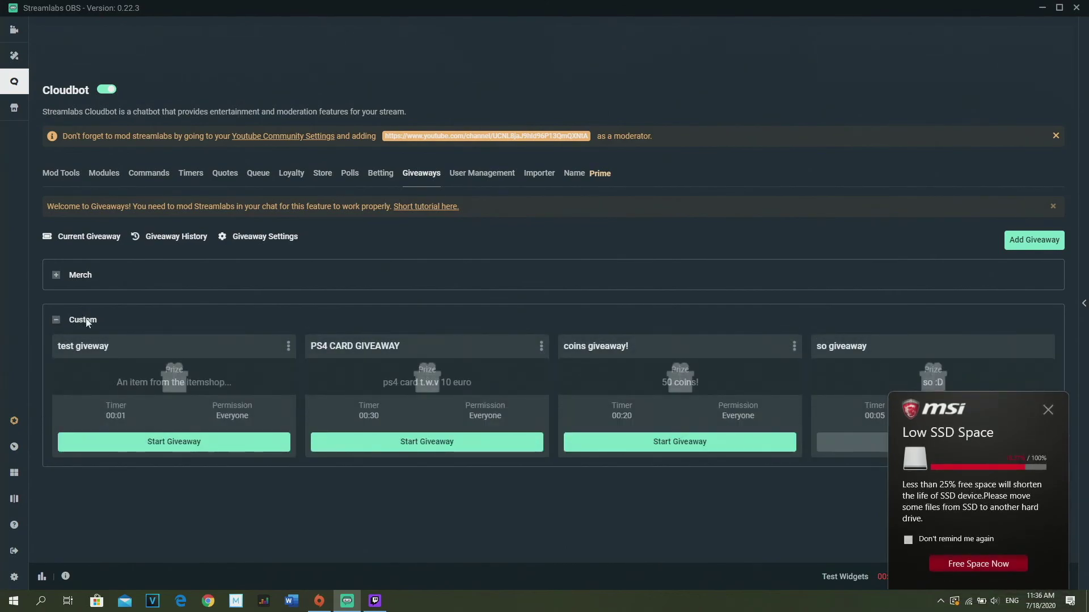
pyautogui.click(1042, 410)
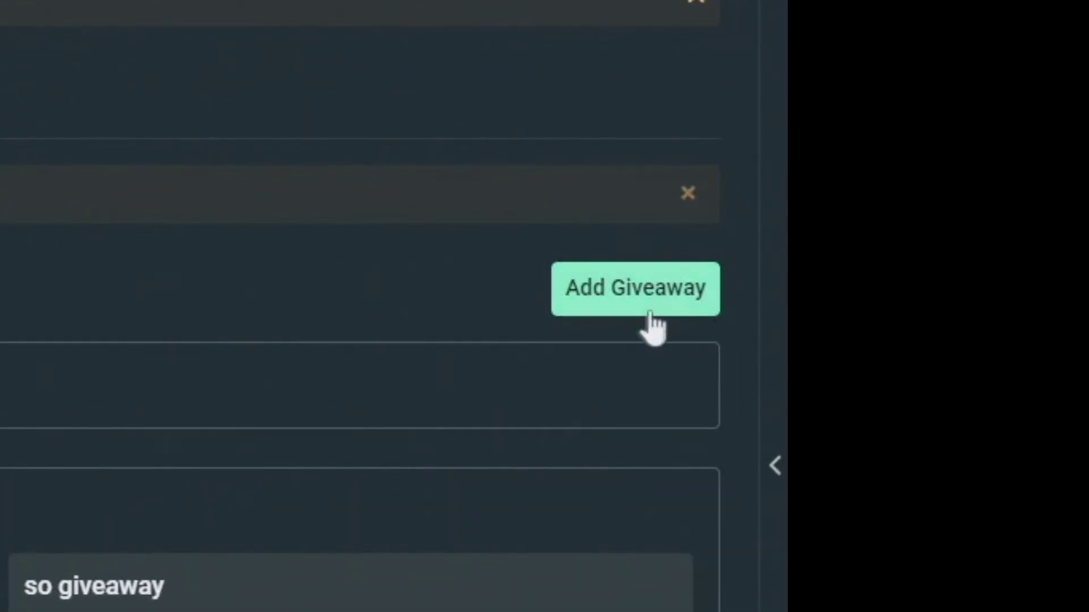
pyautogui.click(595, 293)
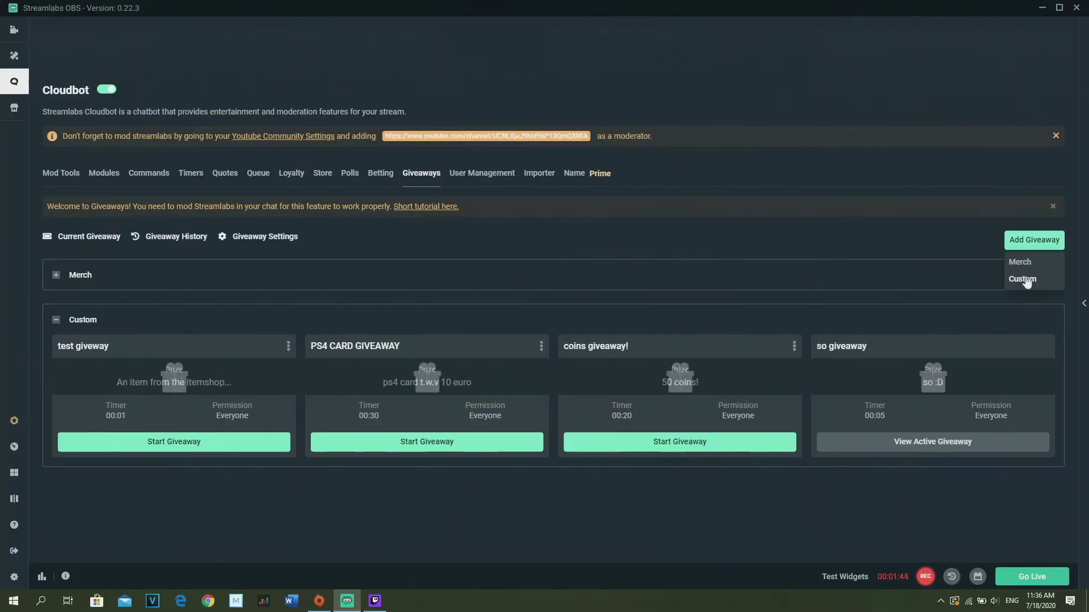
pyautogui.click(616, 396)
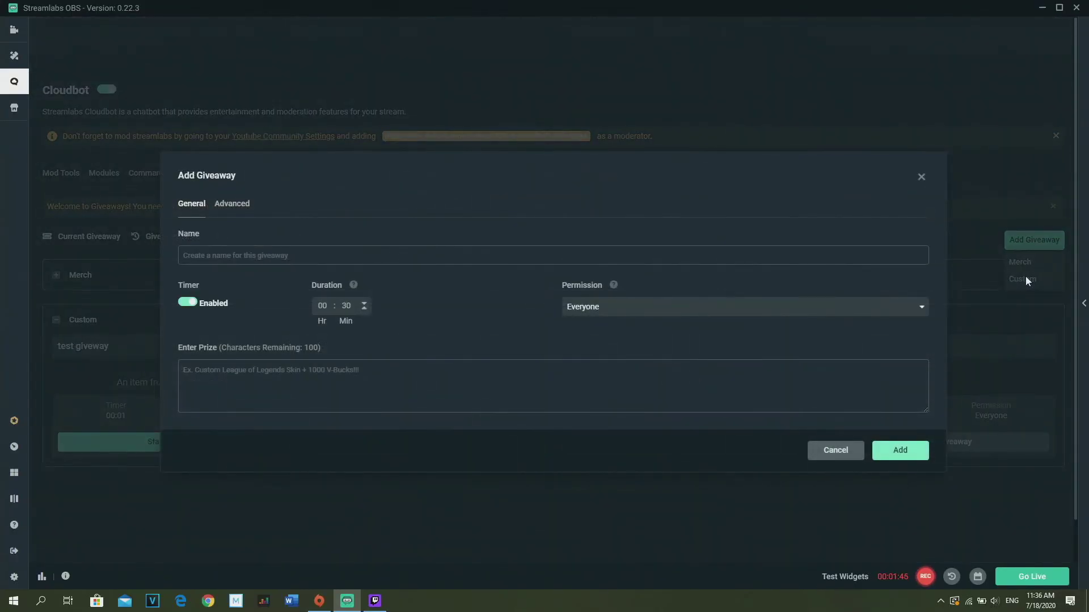
pyautogui.click(245, 255)
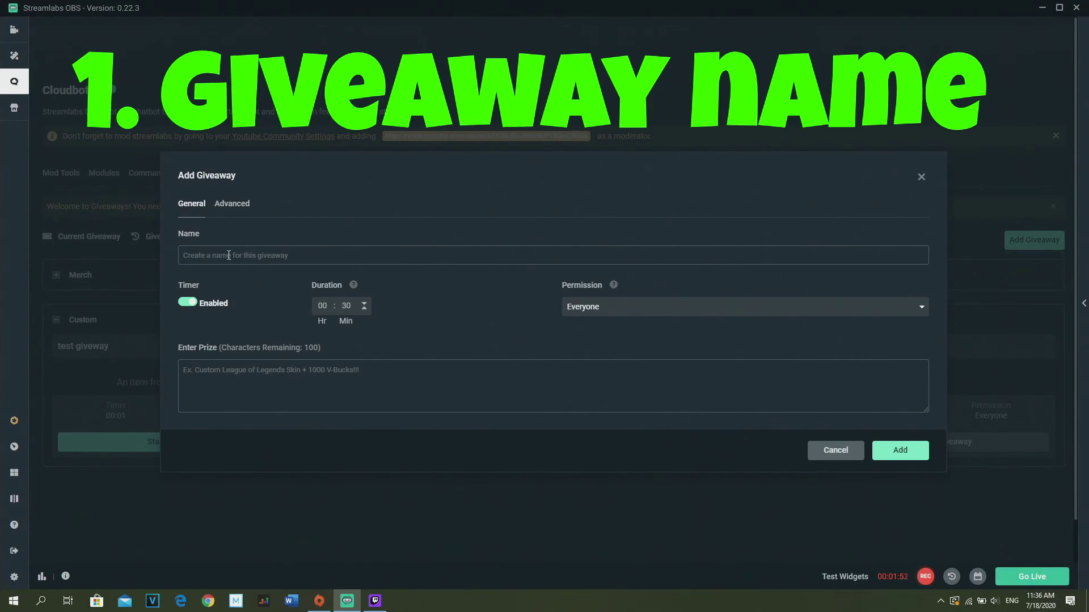
pyautogui.write('ps4 card g')
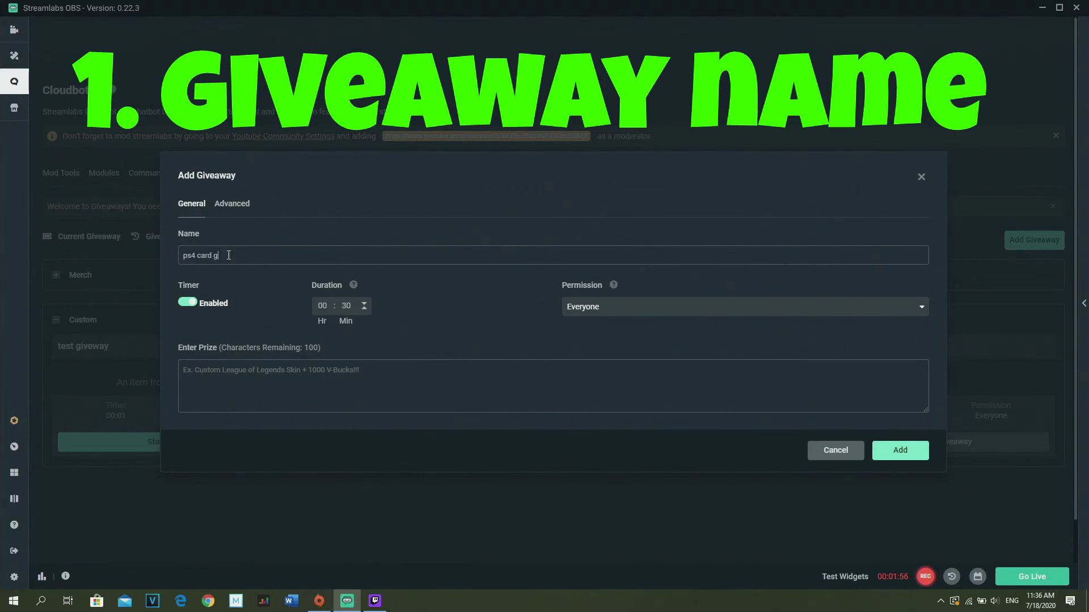
pyautogui.press('BackSpace')
pyautogui.press('BackSpace')
pyautogui.press('BackSpace')
pyautogui.press('BackSpace')
pyautogui.press('BackSpace')
pyautogui.press('BackSpace')
pyautogui.press('BackSpace')
pyautogui.press('BackSpace')
pyautogui.press('BackSpace')
pyautogui.press('BackSpace')
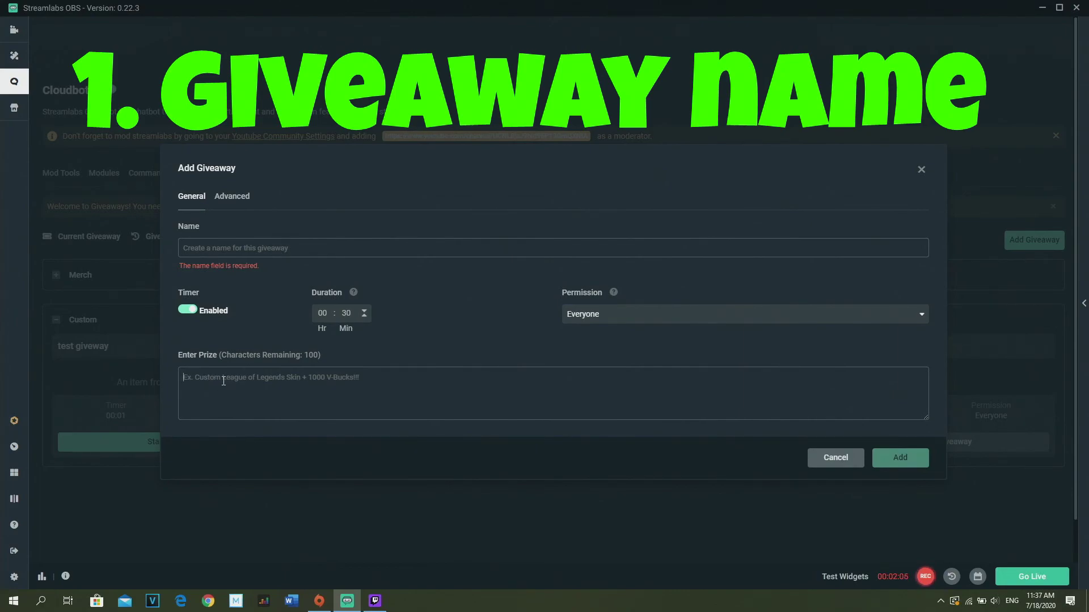
pyautogui.write('1000 vbucks')
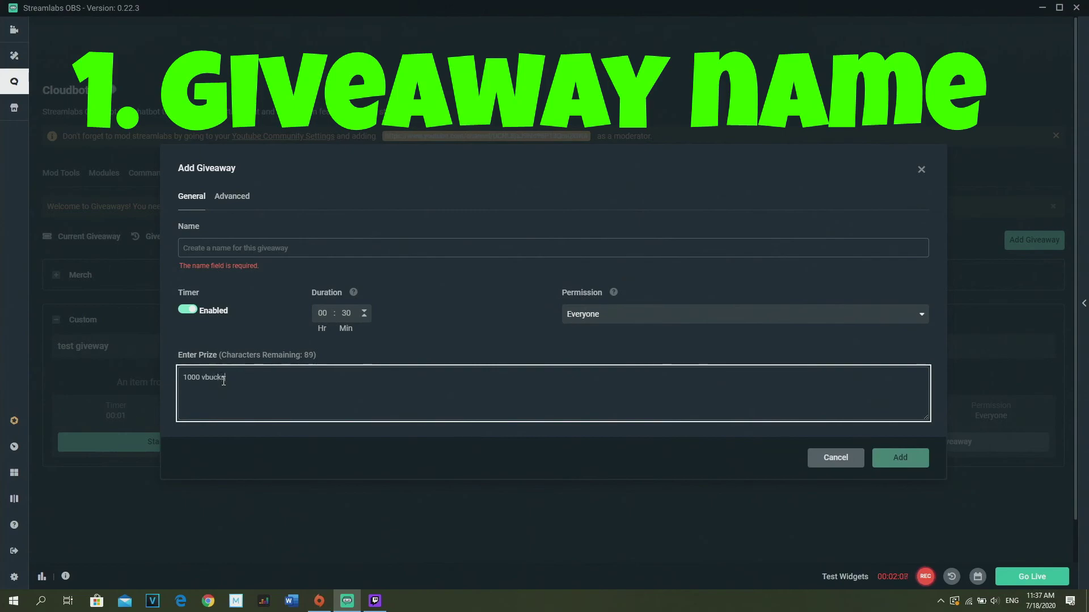
pyautogui.press('BackSpace')
pyautogui.press('BackSpace')
pyautogui.press('BackSpace')
pyautogui.press('BackSpace')
pyautogui.press('BackSpace')
pyautogui.press('BackSpace')
pyautogui.press('BackSpace')
pyautogui.press('BackSpace')
pyautogui.press('BackSpace')
pyautogui.press('BackSpace')
# Name the new giveaway "1000 vbucks" and enter "1000 vbucks" as its prize
pyautogui.click(250, 248)
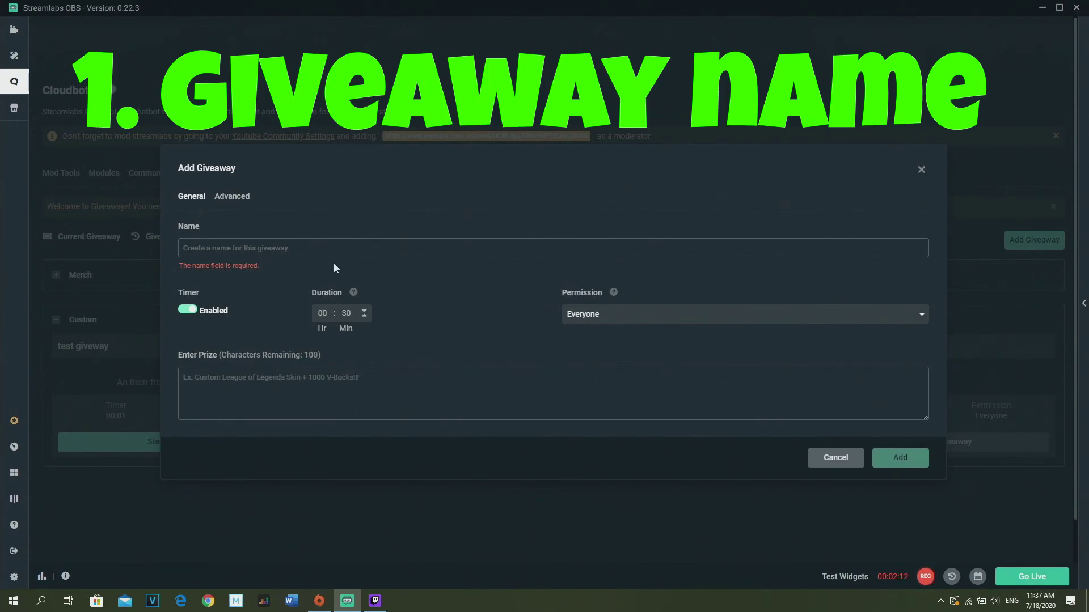
pyautogui.write('1000 vbucks')
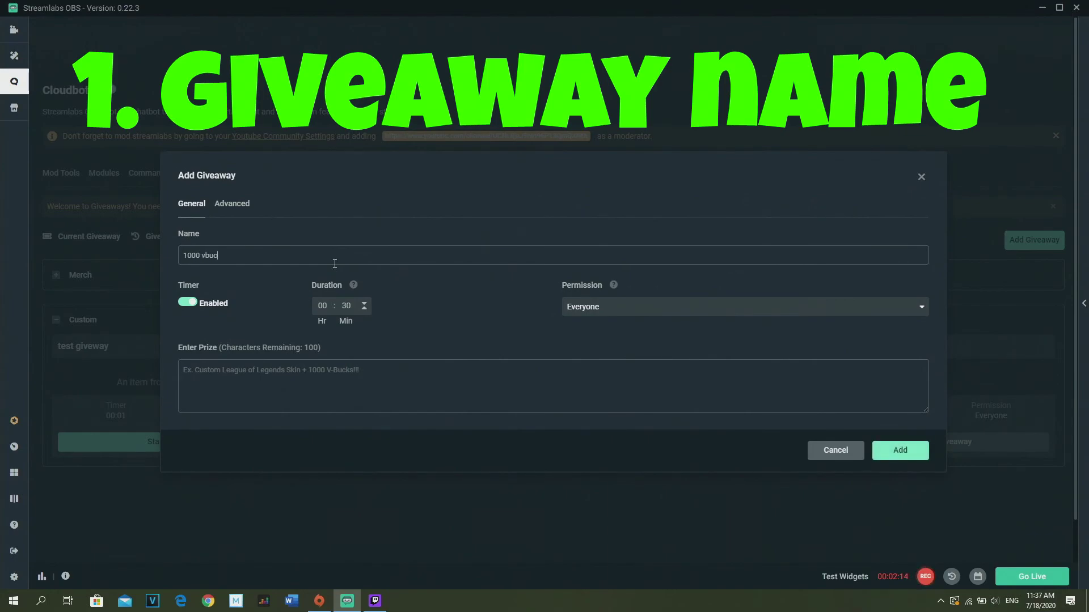
pyautogui.click(249, 409)
pyautogui.write('1000 vbucks')
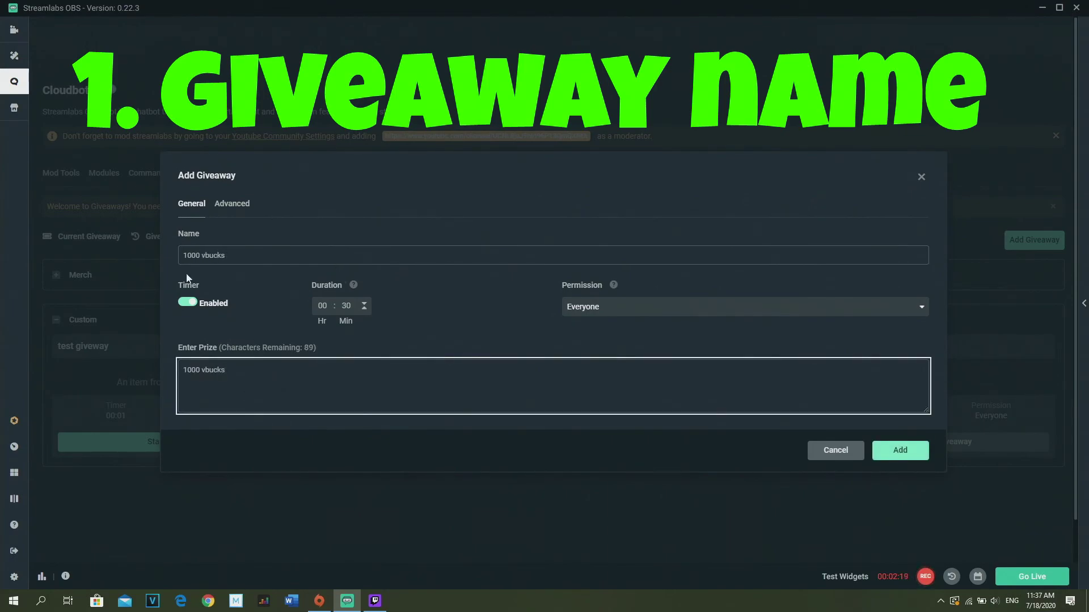
# Enable the giveaway's timer with a duration of 21 minutes and set the permission to Everyone
pyautogui.click(189, 304)
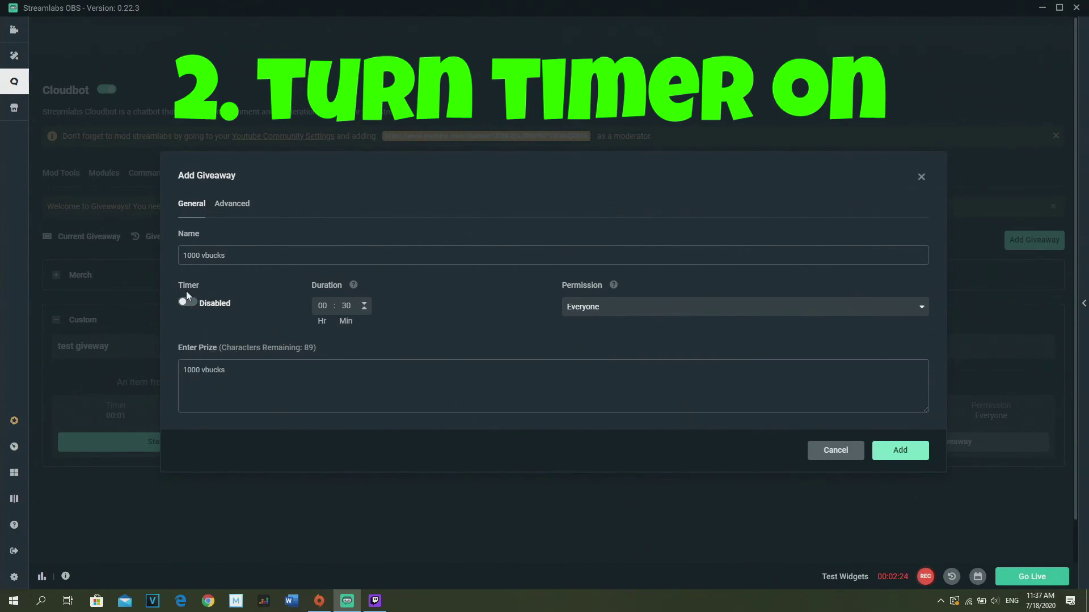
pyautogui.click(185, 303)
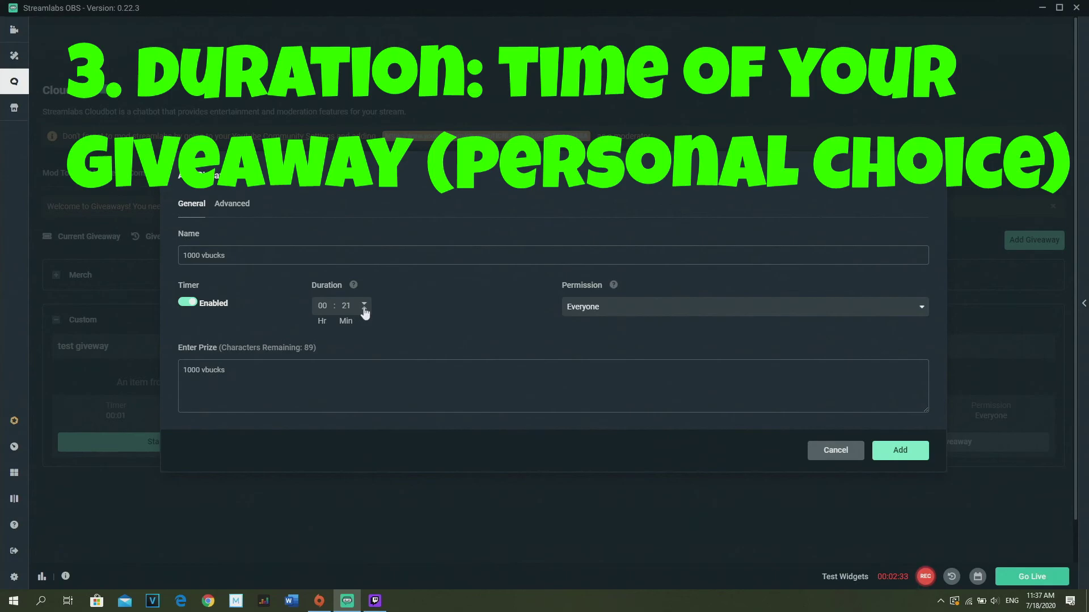
pyautogui.click(824, 309)
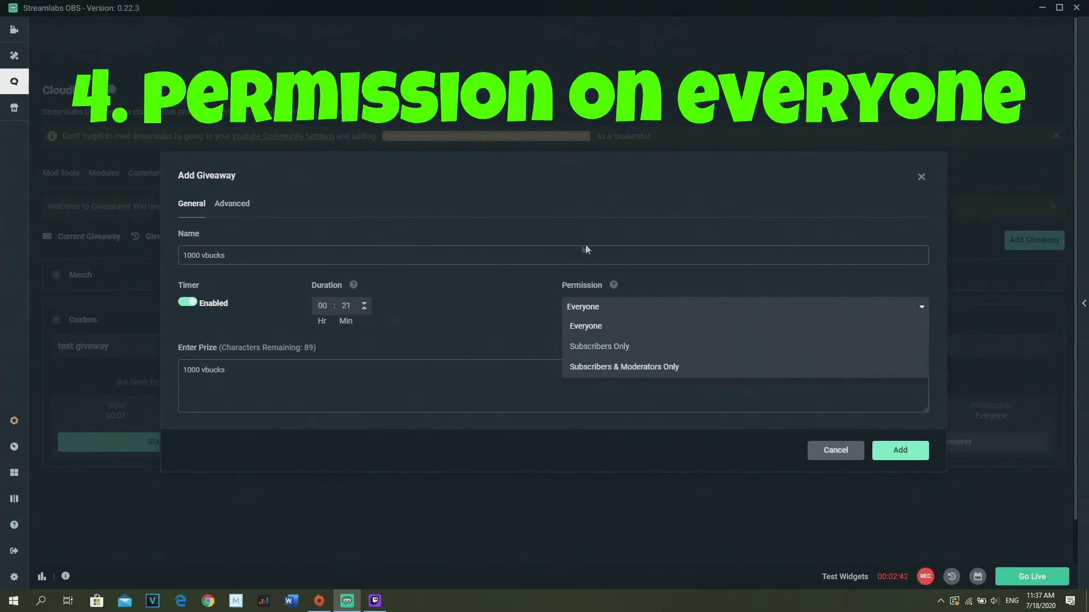
pyautogui.click(497, 289)
pyautogui.click(615, 307)
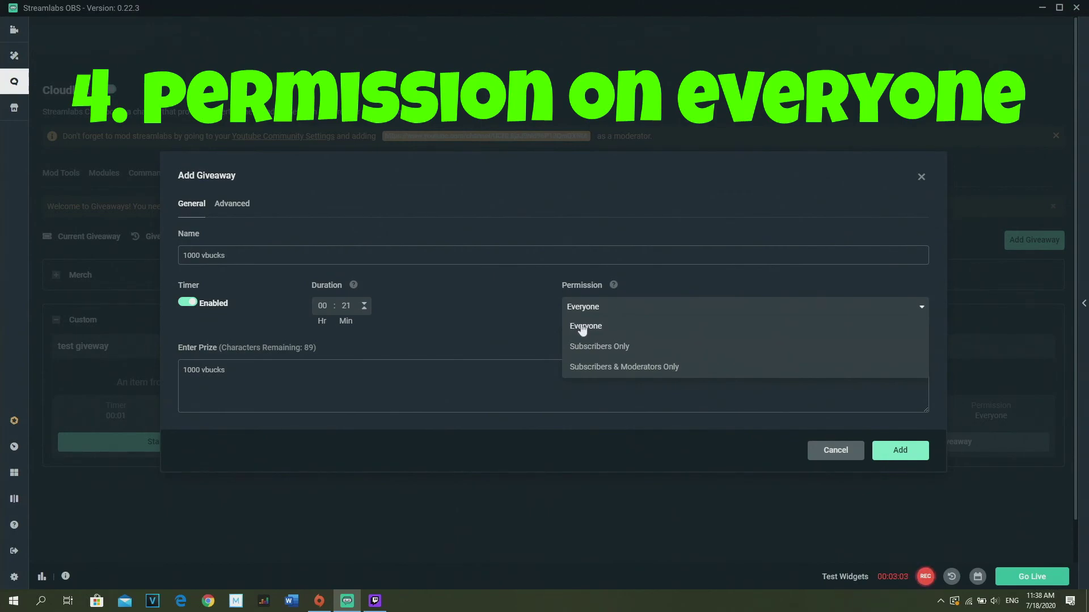
pyautogui.click(579, 326)
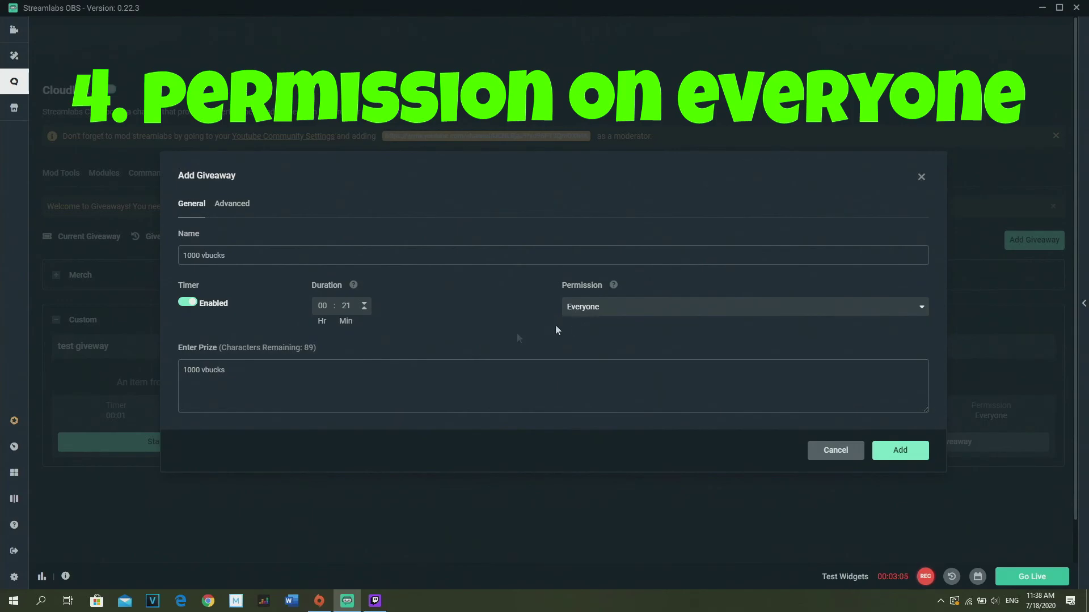
# Review the new giveaway's advanced ticket options and add the giveaway to the custom list
pyautogui.click(222, 211)
pyautogui.click(220, 266)
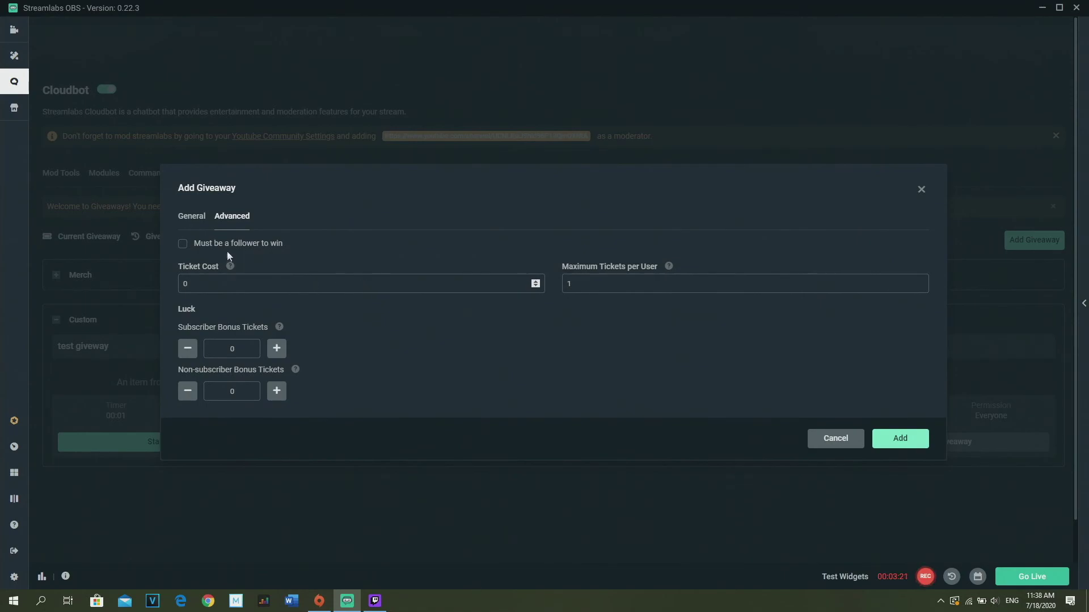
pyautogui.click(192, 220)
pyautogui.click(908, 451)
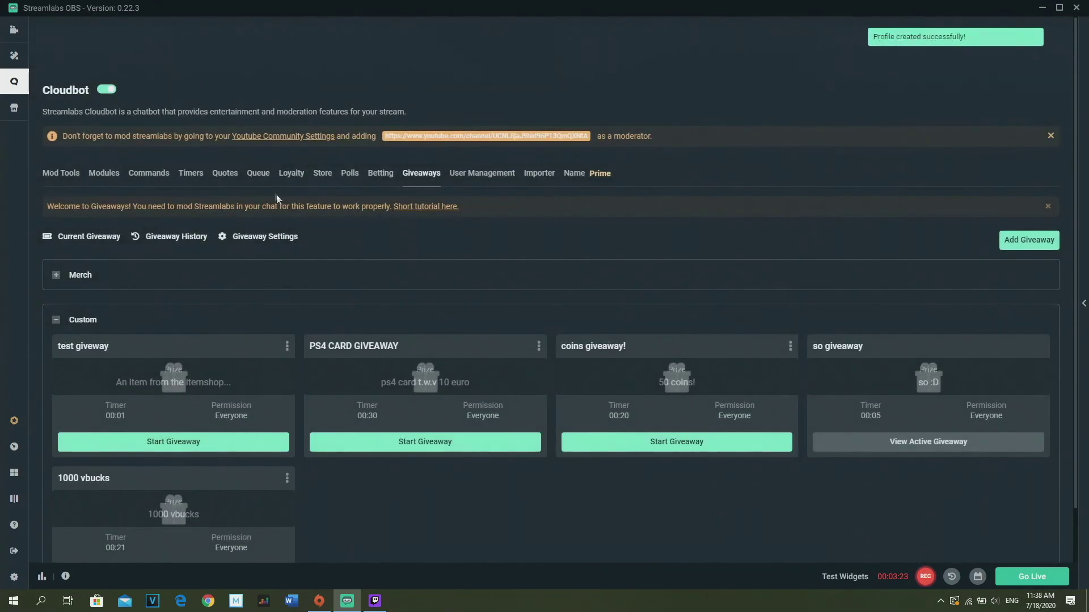
# View the Loyalty user list and return to the custom giveaways
pyautogui.click(295, 174)
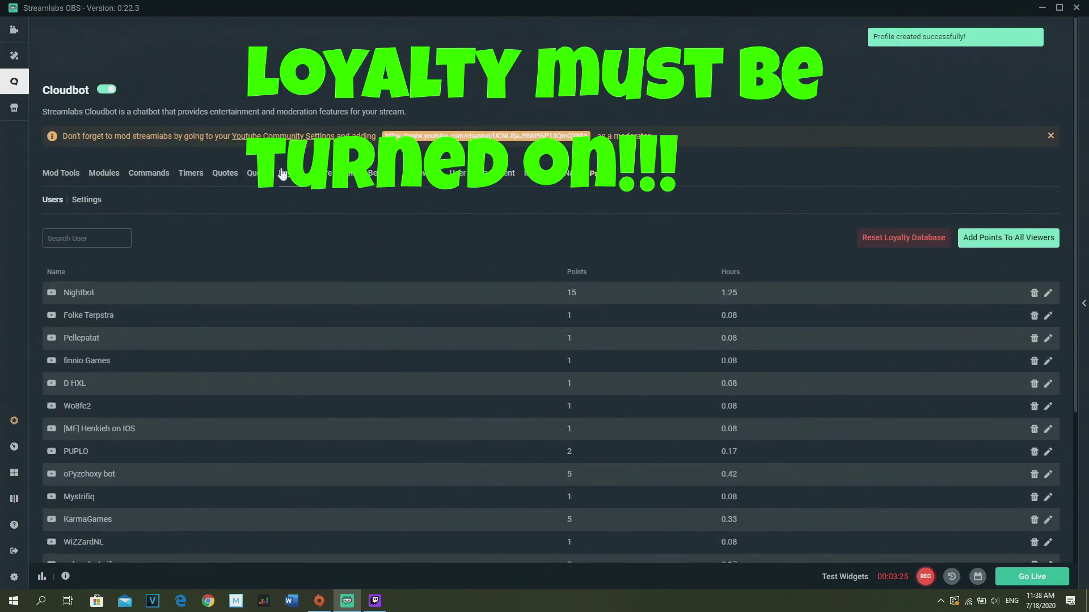
pyautogui.click(421, 173)
pyautogui.scroll(-1, 234, 476)
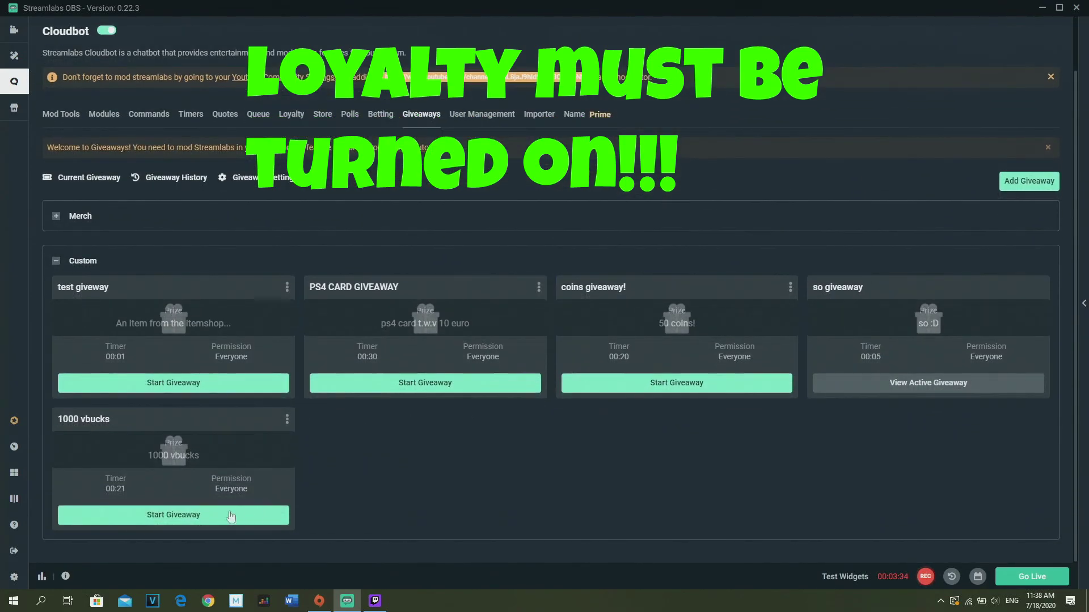
# Open the advanced settings of the 1000 vbucks giveaway for editing and set its ticket cost to 1
pyautogui.click(195, 518)
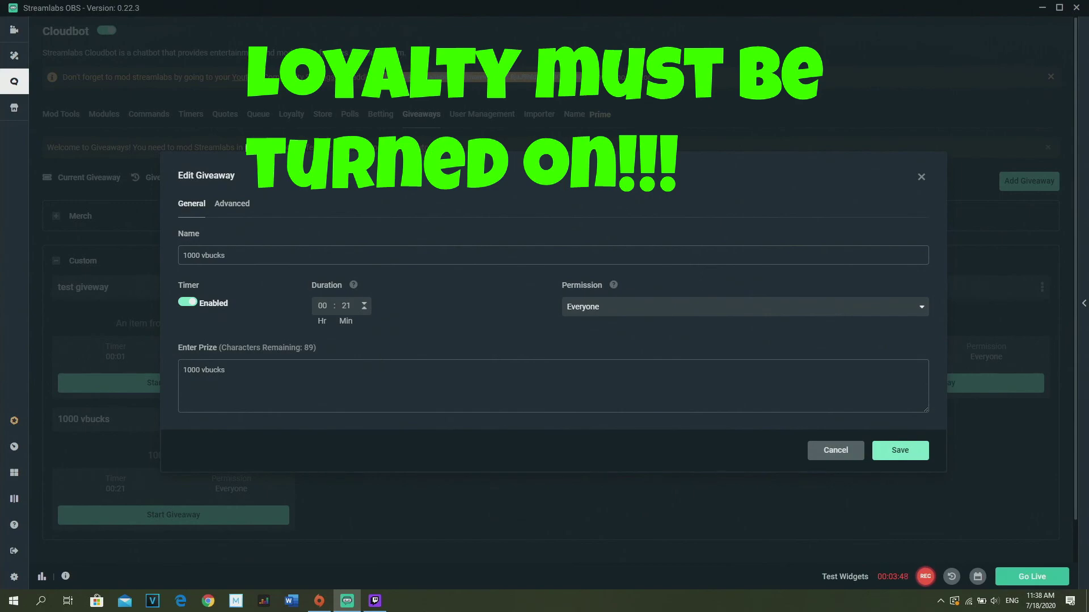
pyautogui.click(238, 204)
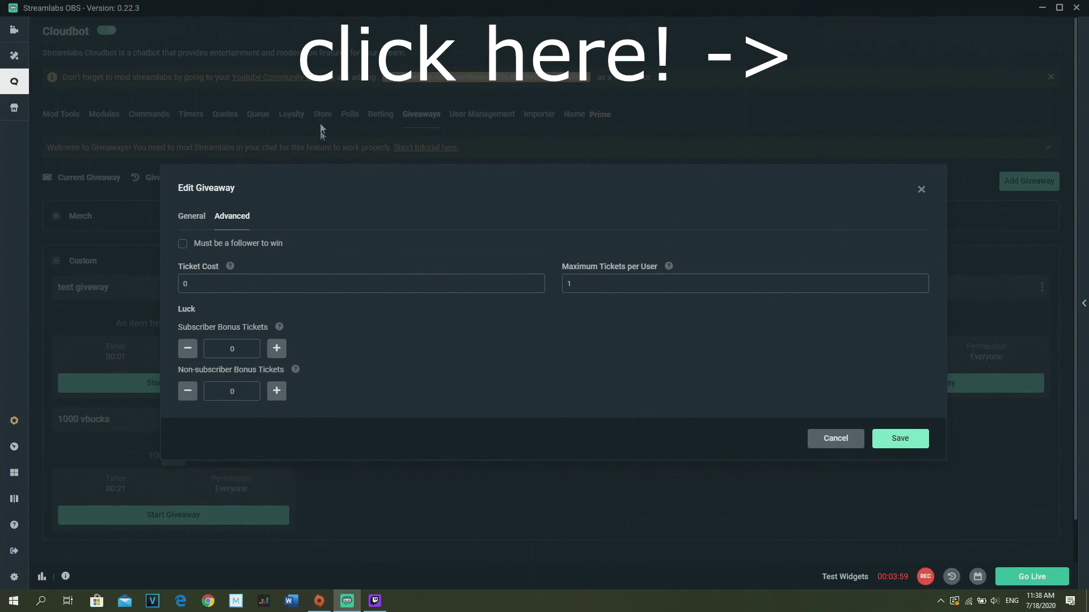
pyautogui.click(224, 283)
pyautogui.press('BackSpace')
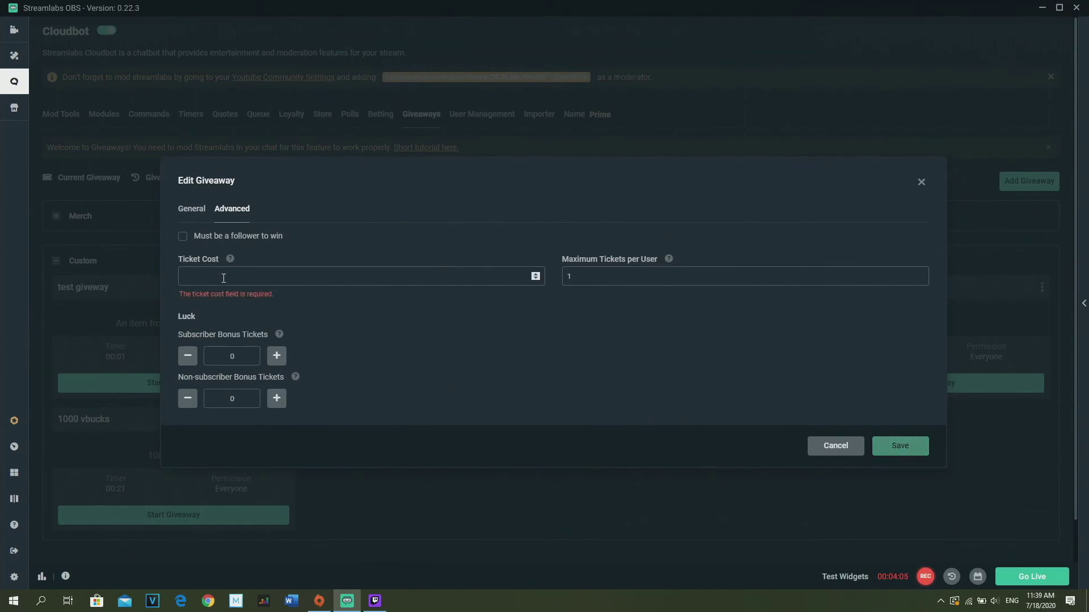
pyautogui.write('1')
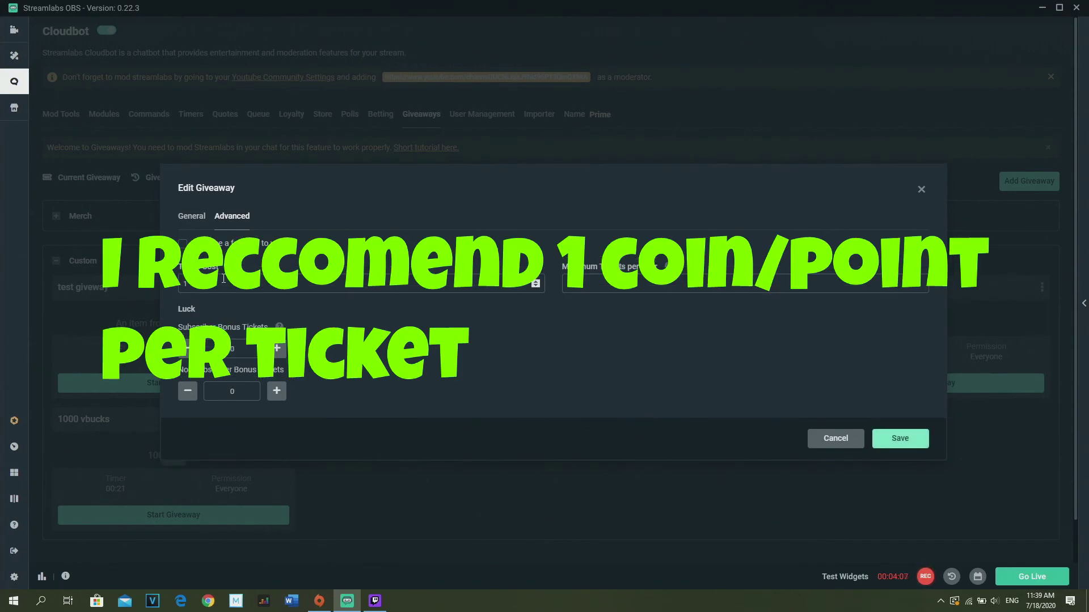
pyautogui.press('BackSpace')
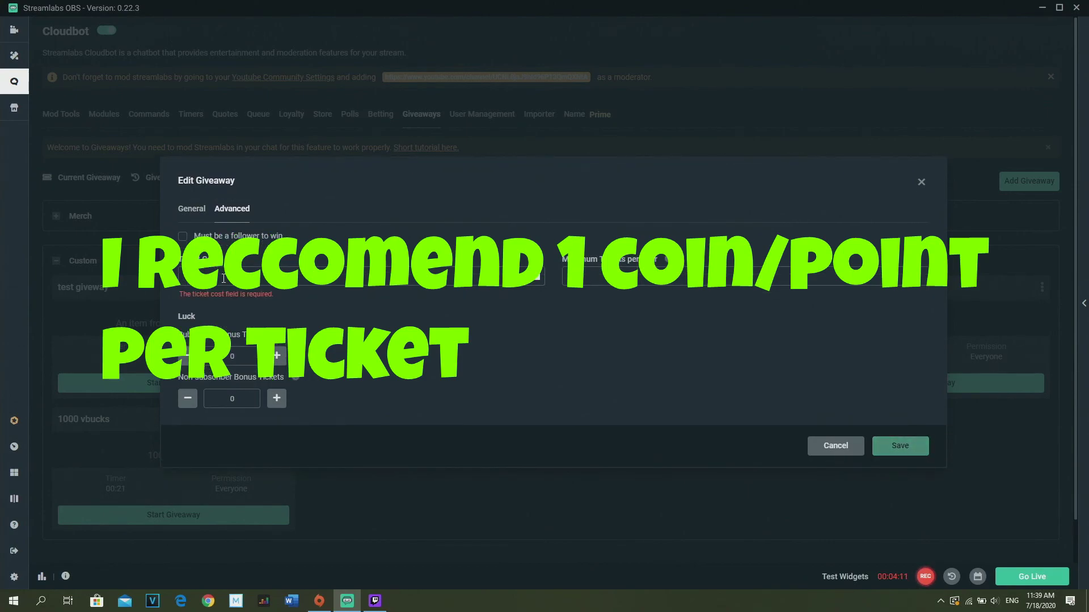
pyautogui.write('5')
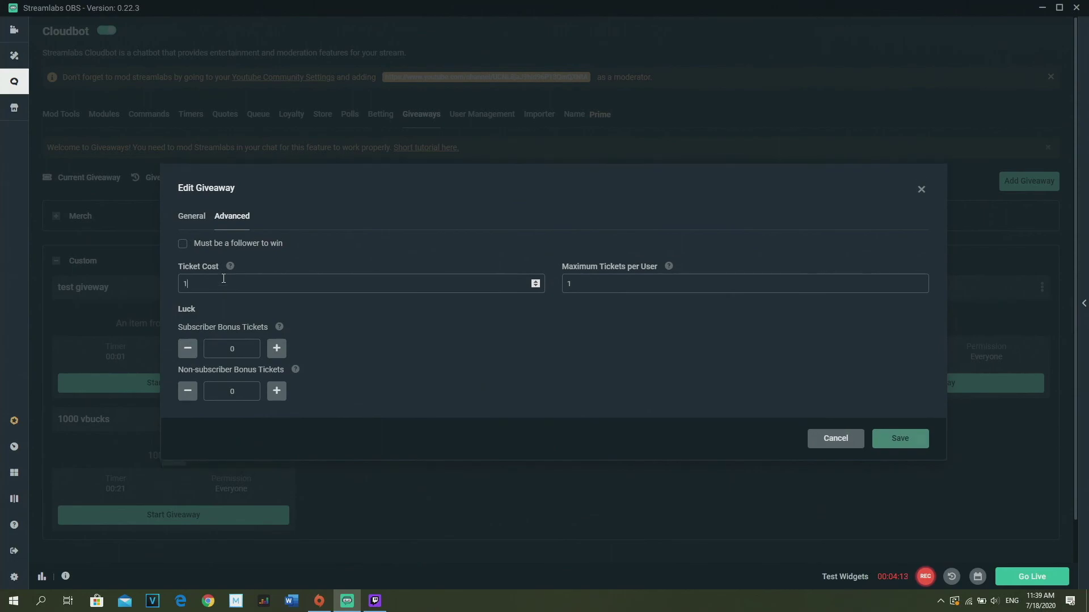
pyautogui.press('BackSpace')
pyautogui.write('5')
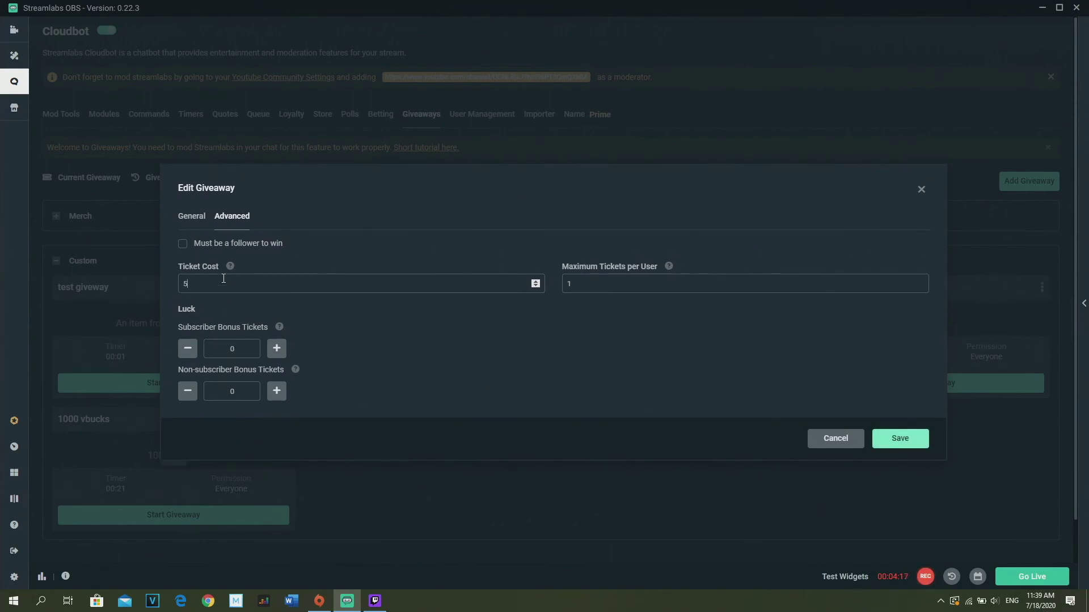
pyautogui.press('BackSpace')
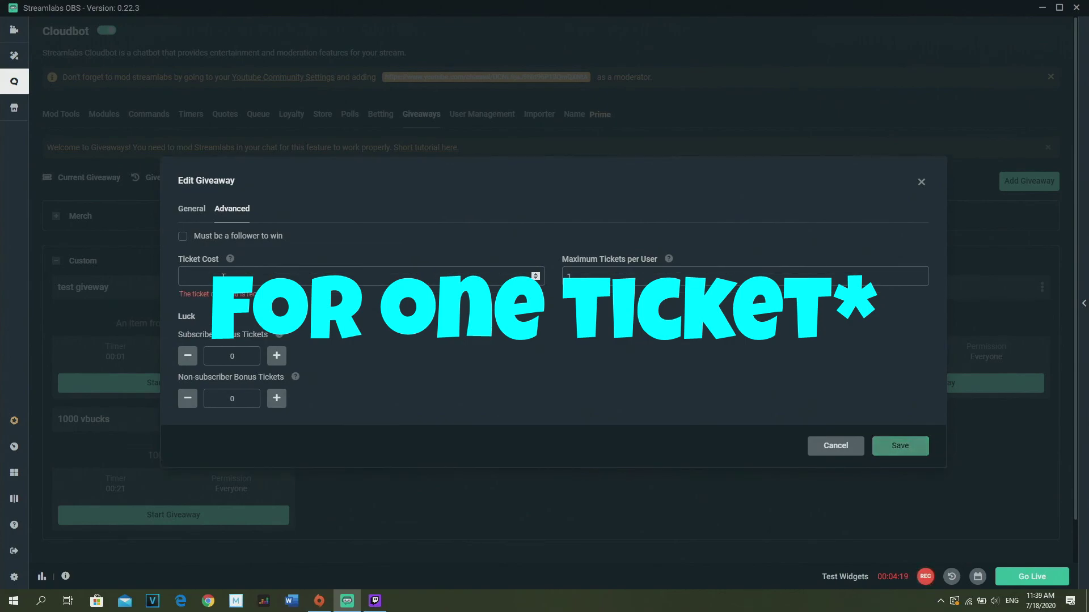
pyautogui.write('1')
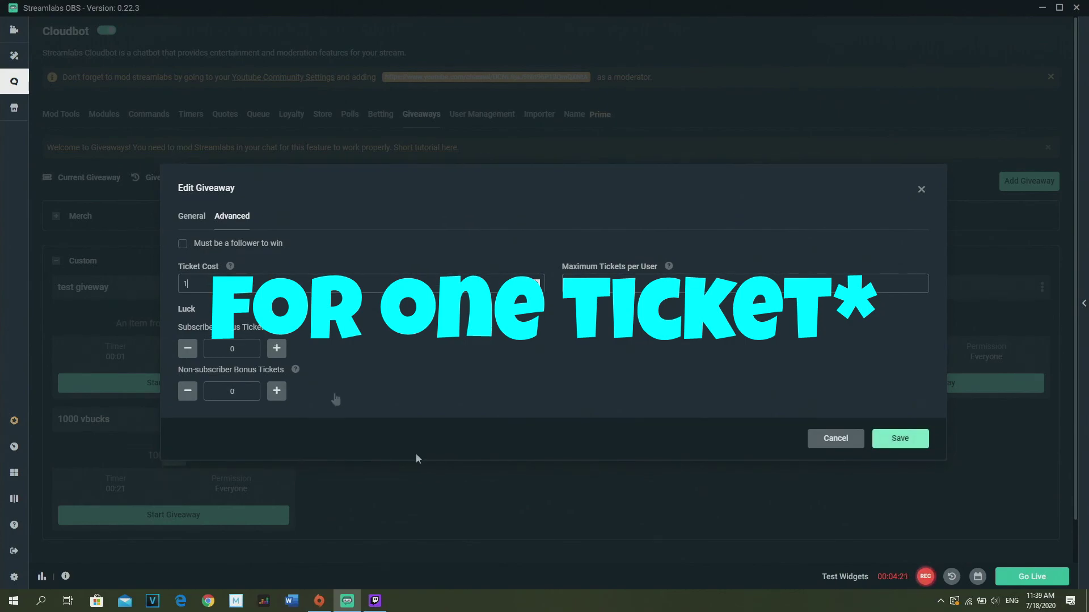
# Set the maximum tickets per user to 10 for the 1000 vbucks giveaway
pyautogui.click(585, 284)
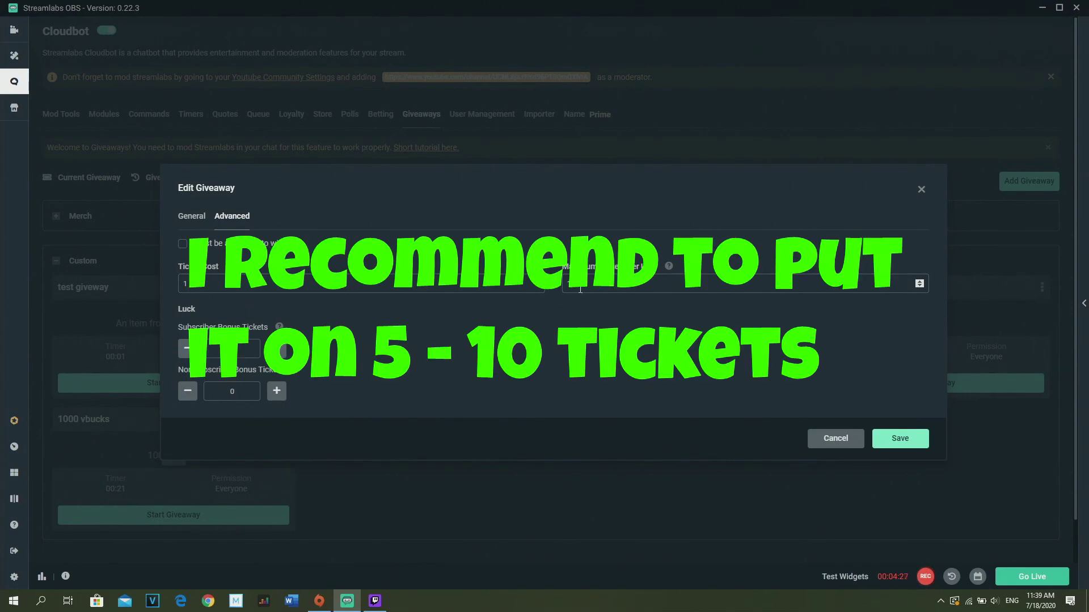
pyautogui.press('BackSpace')
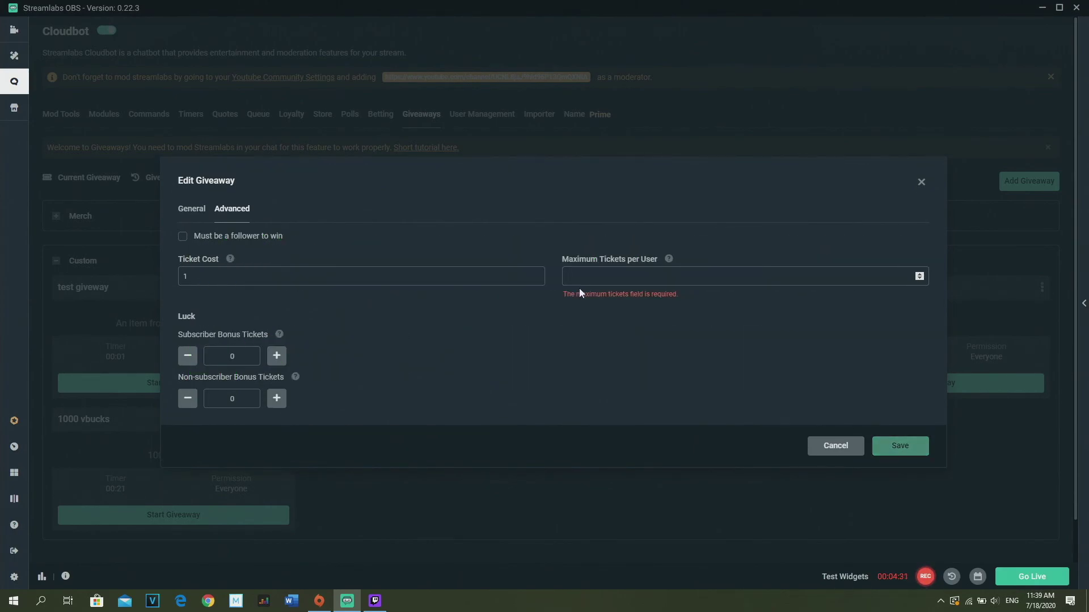
pyautogui.write('10')
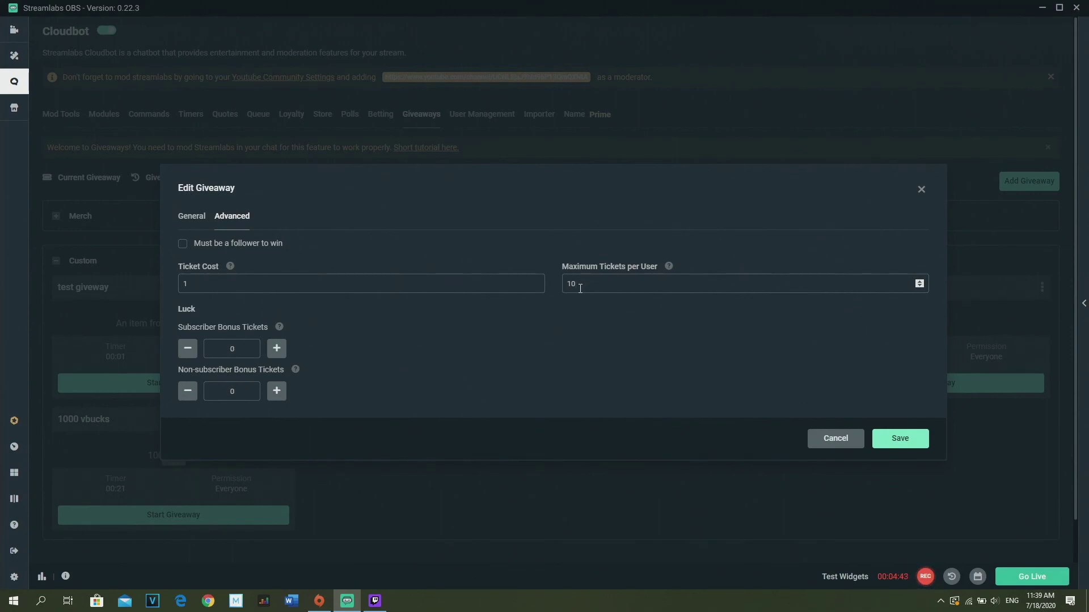
pyautogui.press('BackSpace')
pyautogui.press('BackSpace')
pyautogui.write('20')
pyautogui.press('BackSpace')
pyautogui.press('BackSpace')
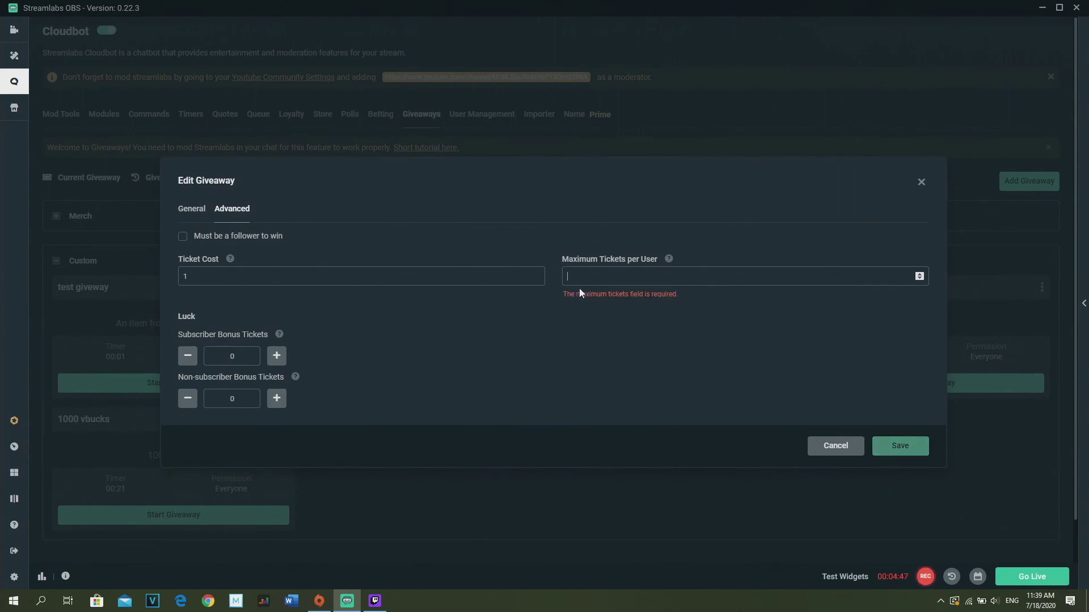
pyautogui.write('10')
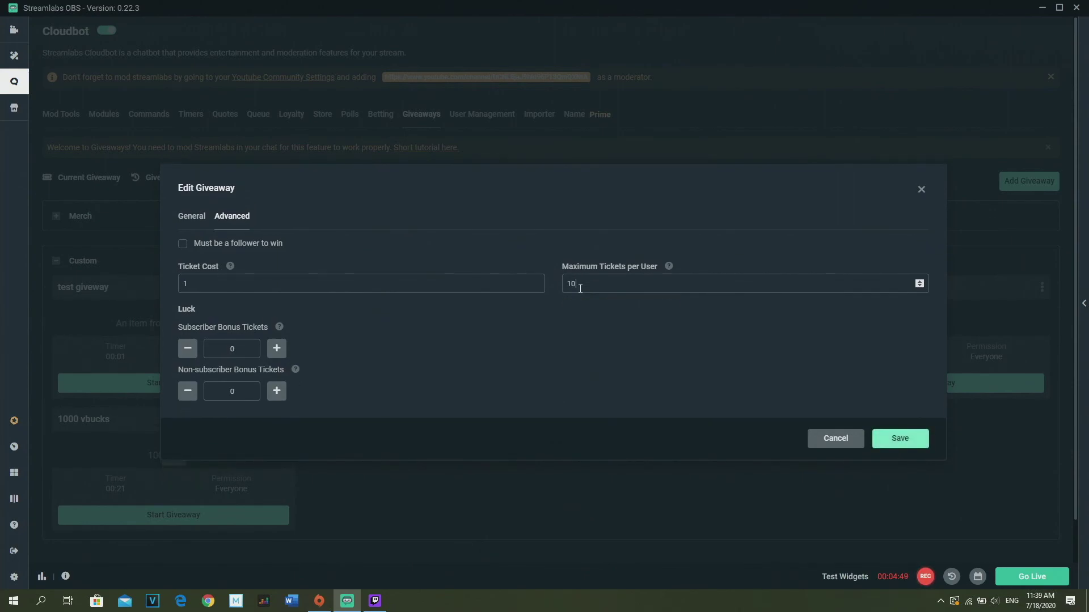
# Check the ticket and general settings of the 1000 vbucks giveaway and save the edits
pyautogui.moveTo(658, 266); pyautogui.dragTo(559, 265)
pyautogui.click(569, 232)
pyautogui.click(236, 283)
pyautogui.click(391, 287)
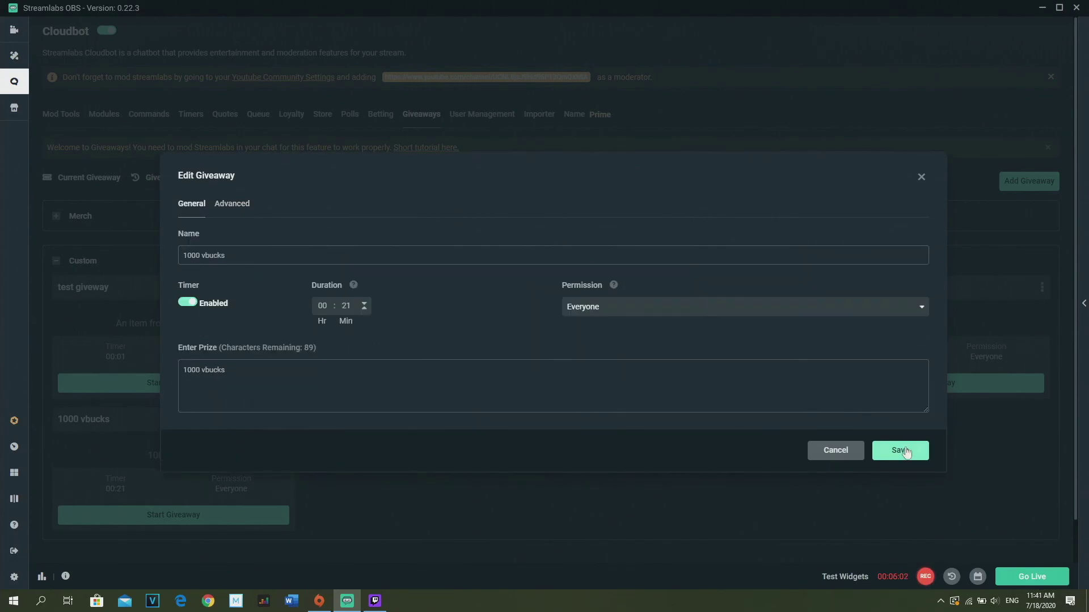
pyautogui.click(902, 448)
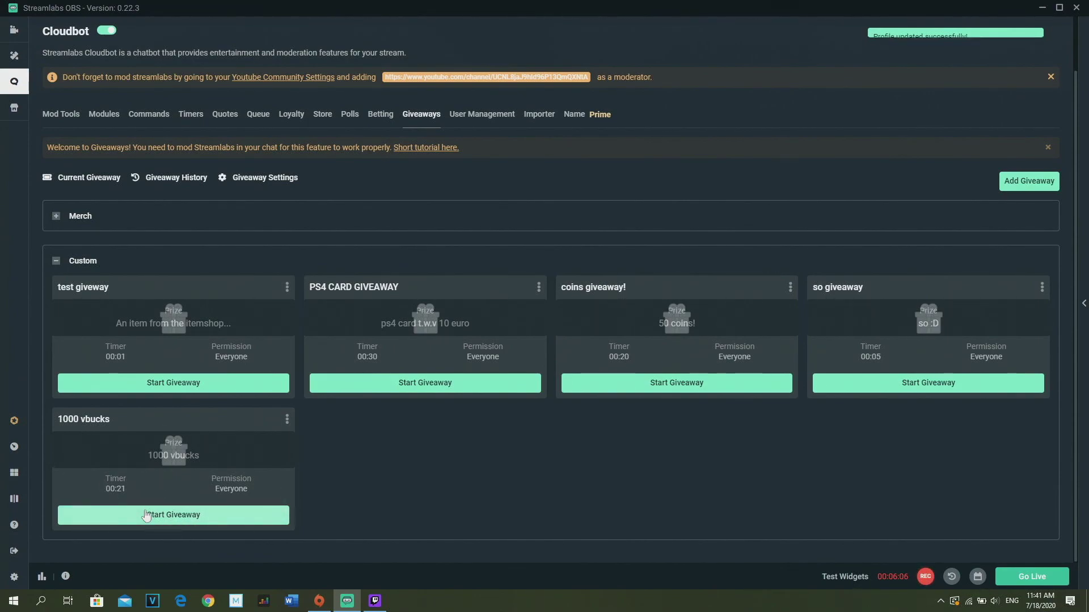
# Start the 1000 vbucks giveaway and look over its countdown timer and entries page
pyautogui.moveTo(134, 488); pyautogui.dragTo(91, 487)
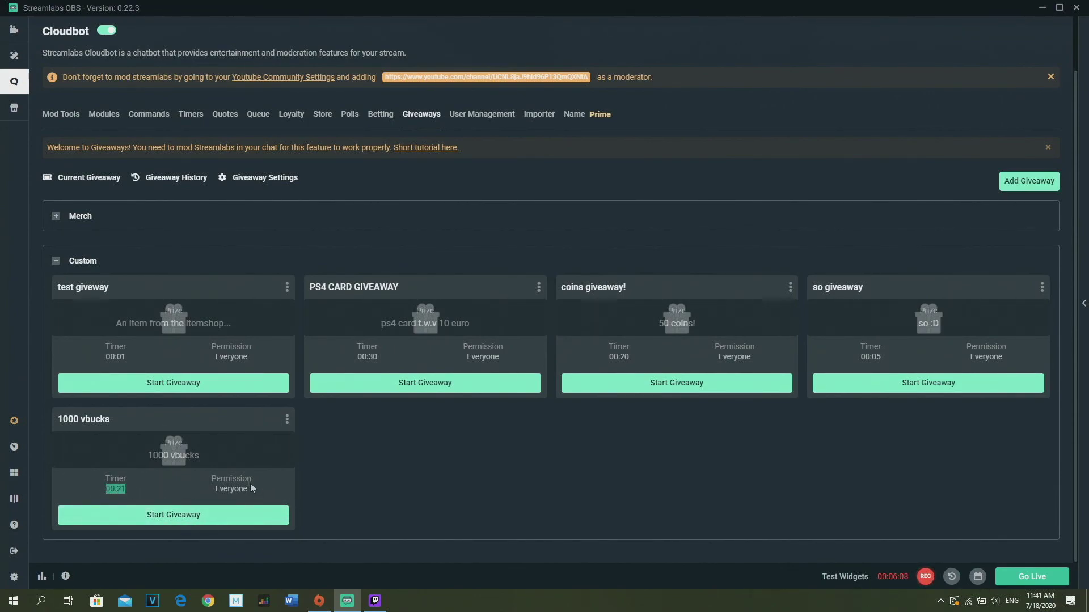
pyautogui.click(209, 492)
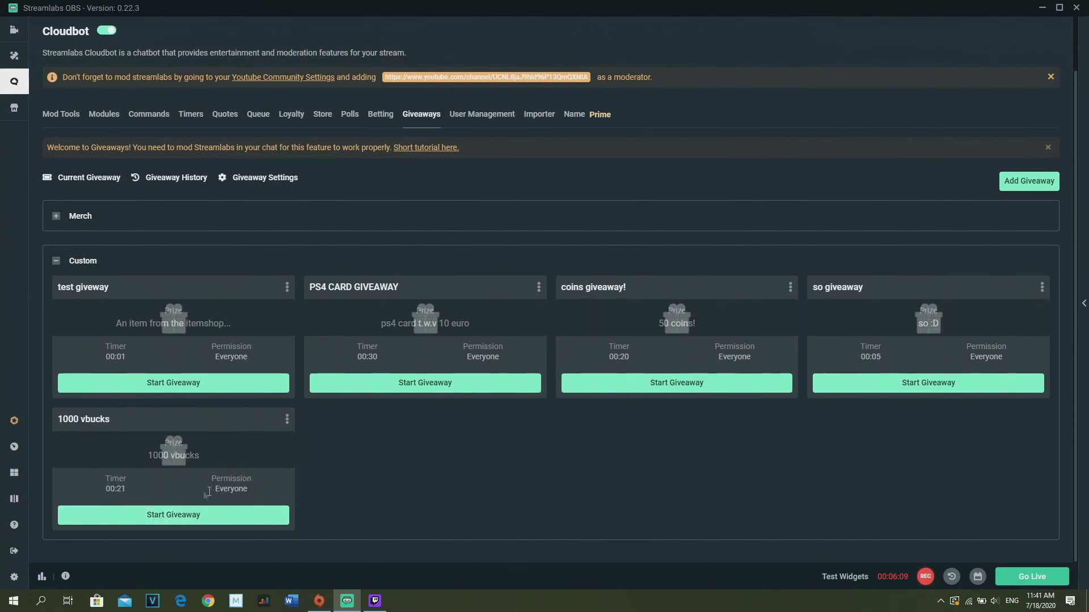
pyautogui.click(186, 516)
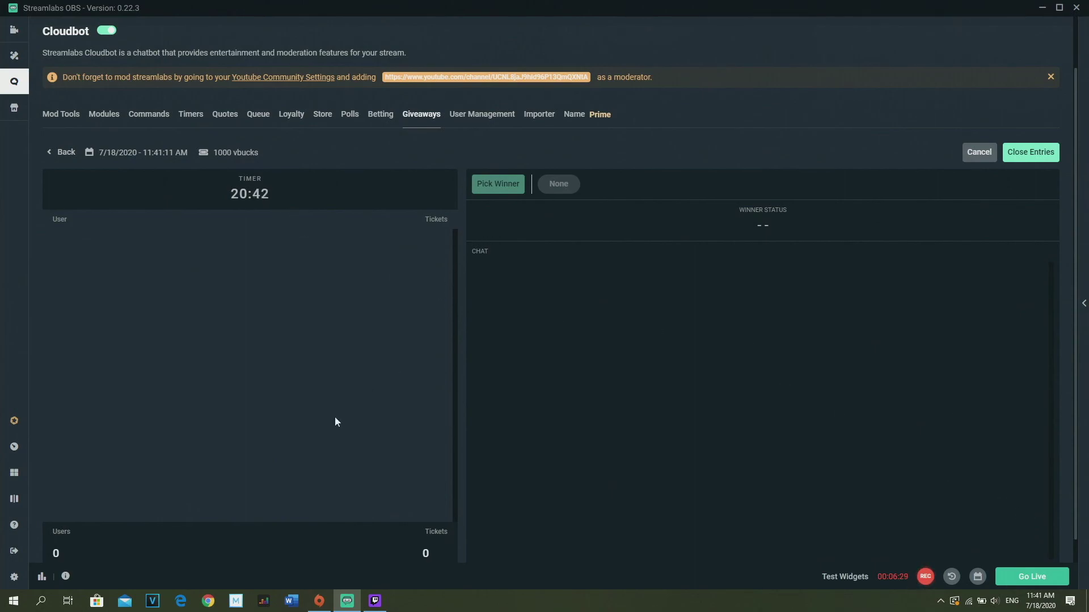
pyautogui.moveTo(278, 198); pyautogui.dragTo(236, 177)
pyautogui.click(410, 188)
pyautogui.scroll(-1, 340, 465)
pyautogui.scroll(3, 421, 404)
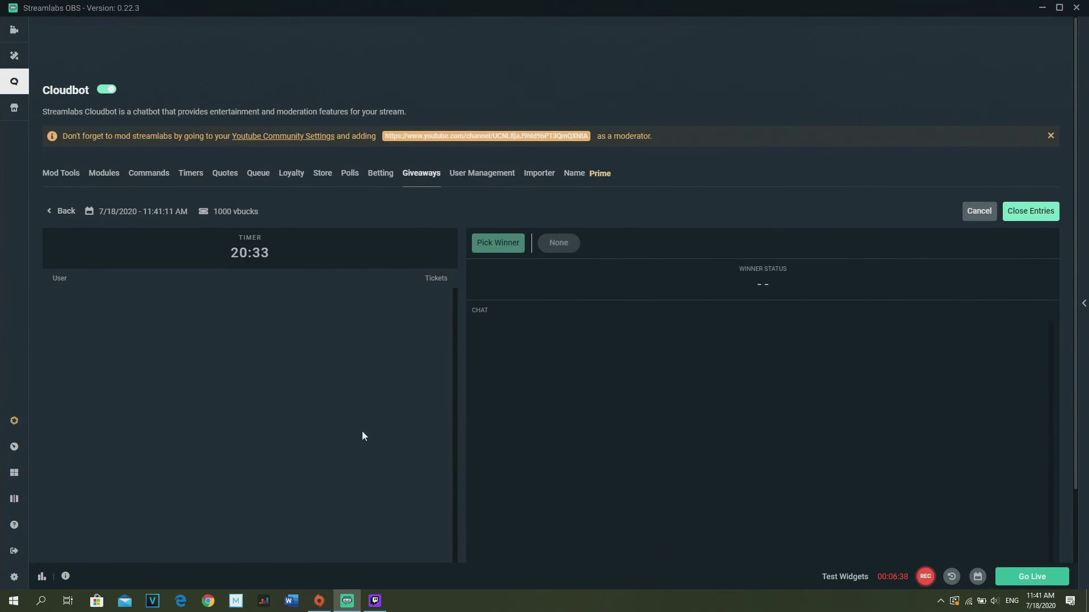
pyautogui.scroll(-3, 499, 444)
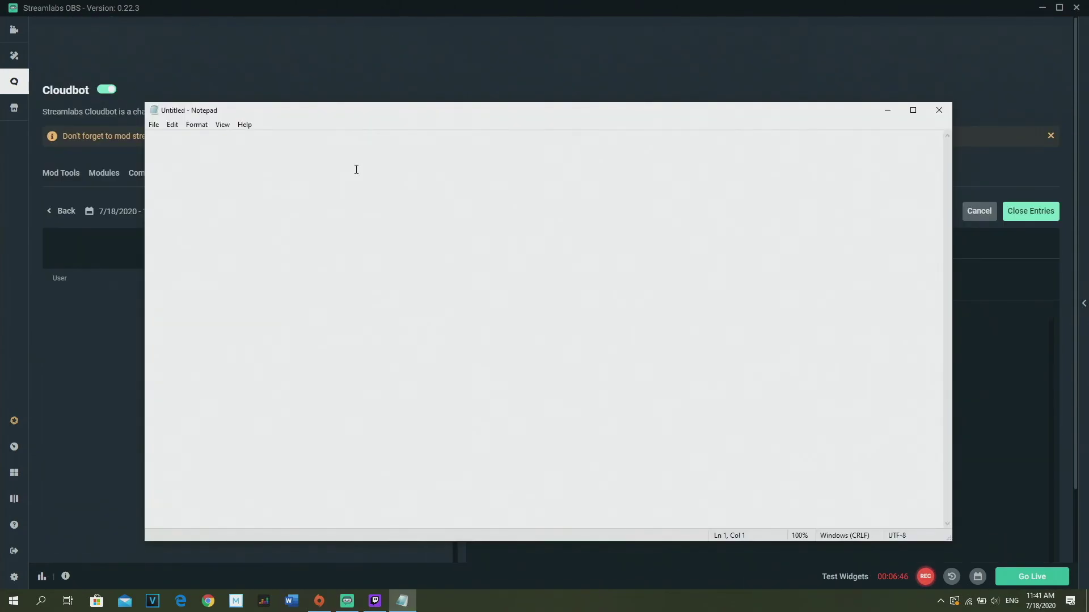
# In Notepad, write the example entry command "!giveaway 5" and switch back to Streamlabs OBS
pyautogui.write('!gi')
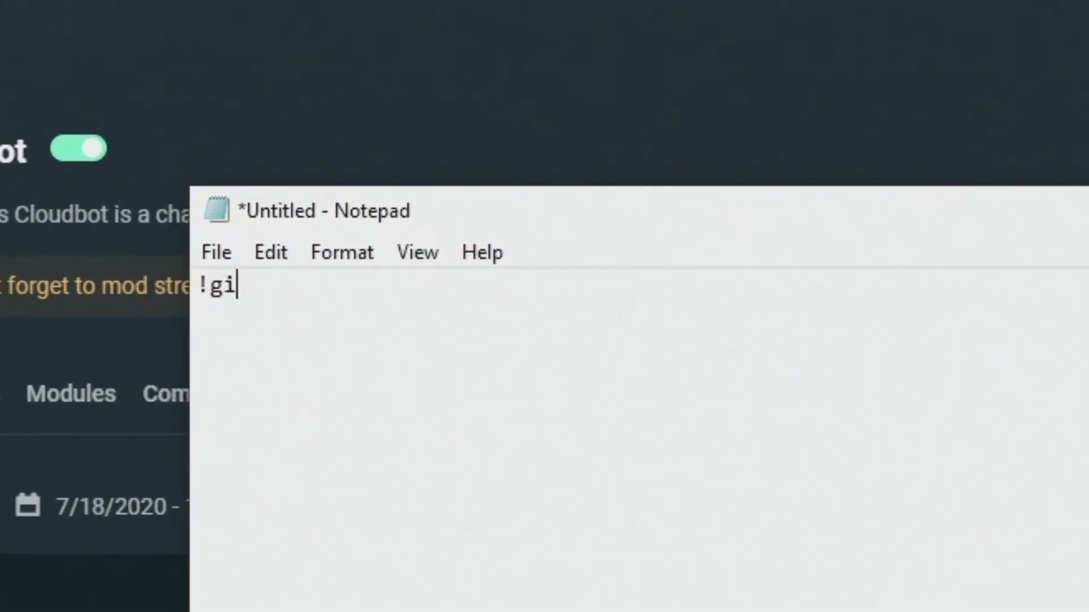
pyautogui.write('veaway ')
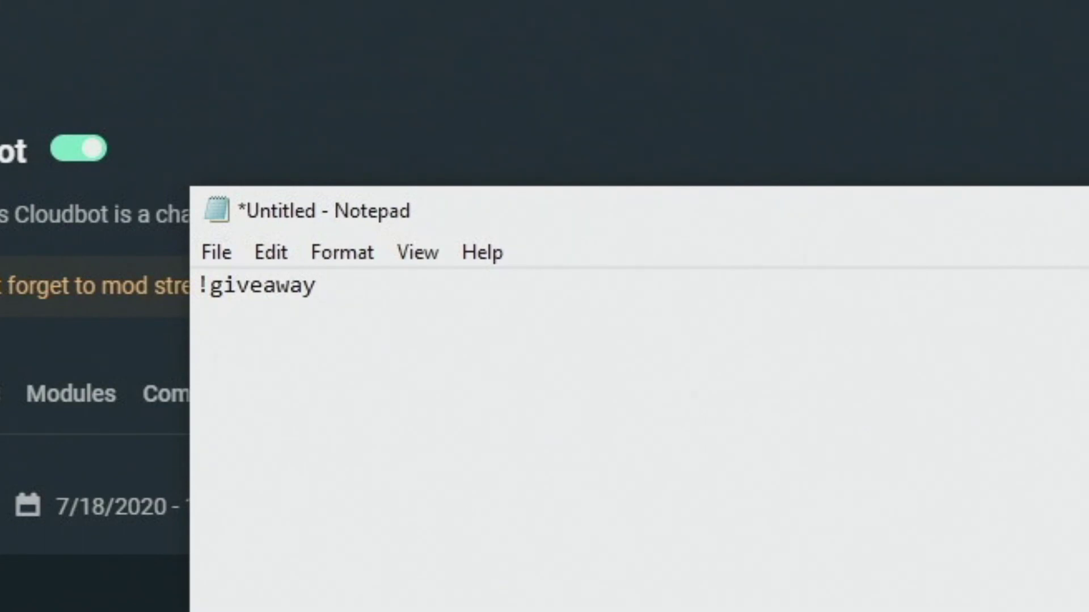
pyautogui.write('1-1')
pyautogui.press('BackSpace')
pyautogui.write('102')
pyautogui.press('BackSpace')
pyautogui.press('BackSpace')
pyautogui.press('BackSpace')
pyautogui.press('BackSpace')
pyautogui.press('BackSpace')
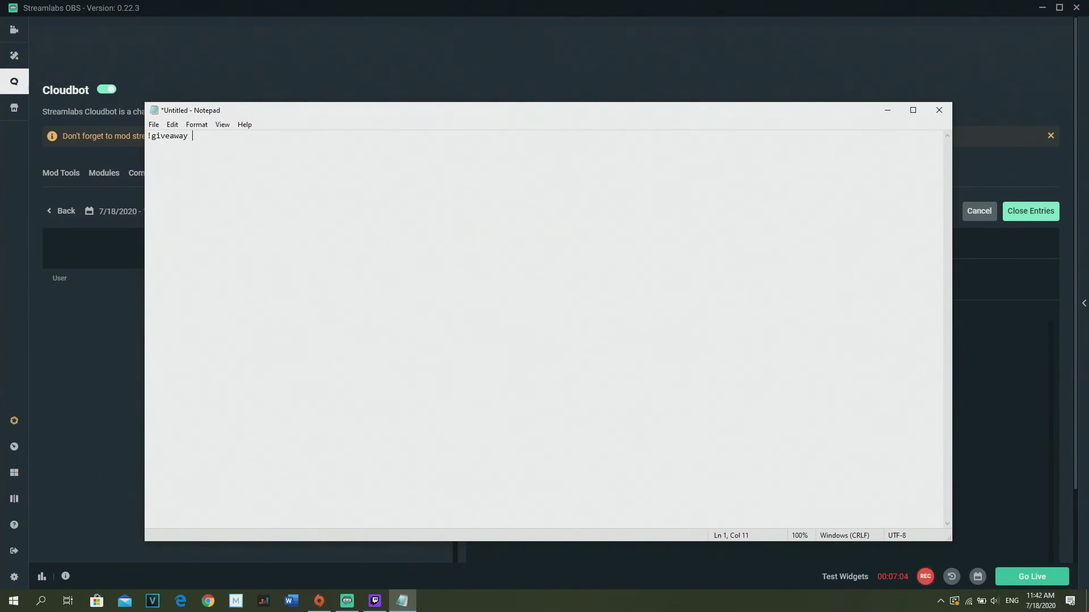
pyautogui.write('5')
pyautogui.hotkey('shift', 'Home')
pyautogui.click(1018, 399)
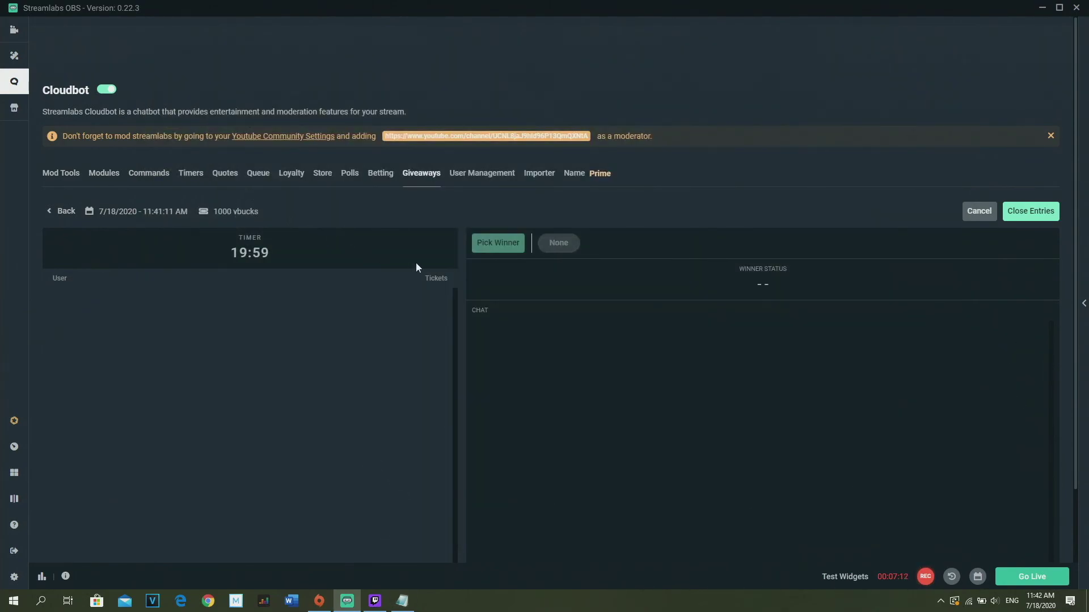
# Close entries for the running 1000 vbucks giveaway and try to pick a winner
pyautogui.moveTo(287, 253); pyautogui.dragTo(256, 239)
pyautogui.click(301, 243)
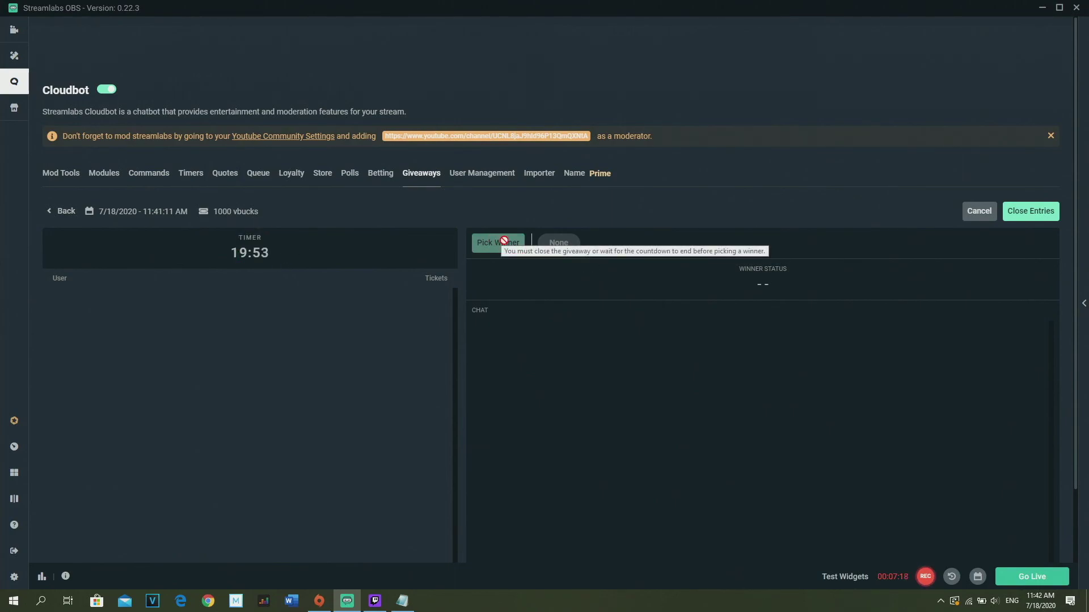
pyautogui.click(1031, 211)
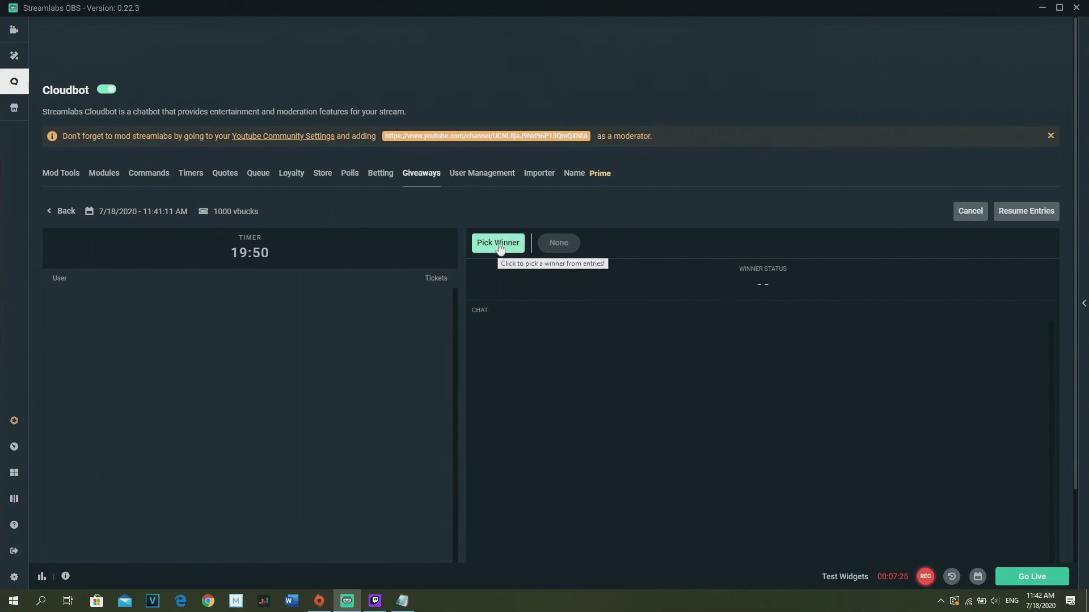
pyautogui.click(499, 249)
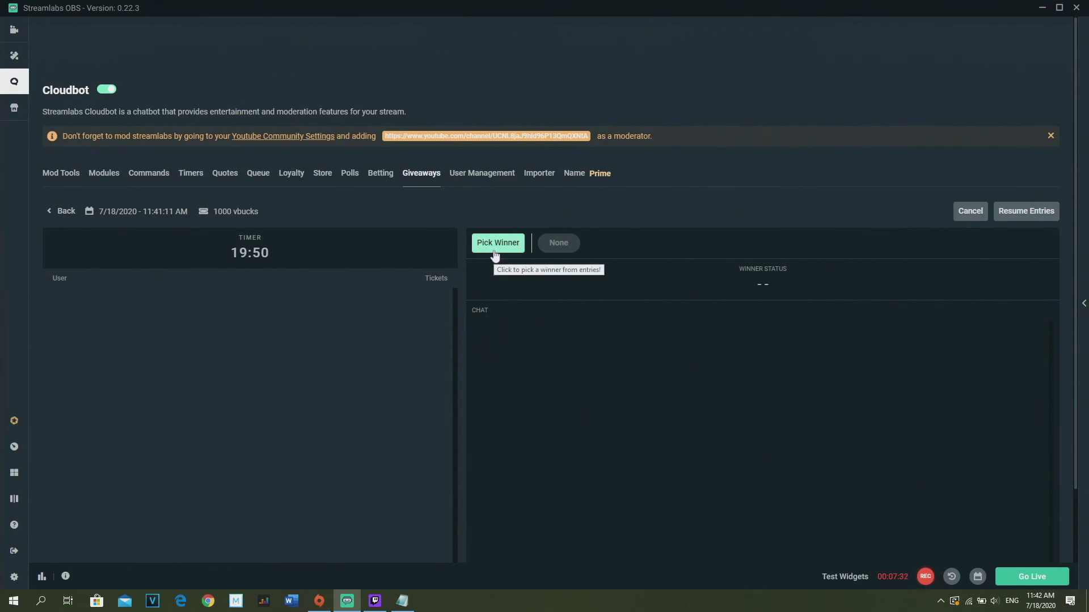
pyautogui.moveTo(492, 312); pyautogui.dragTo(468, 316)
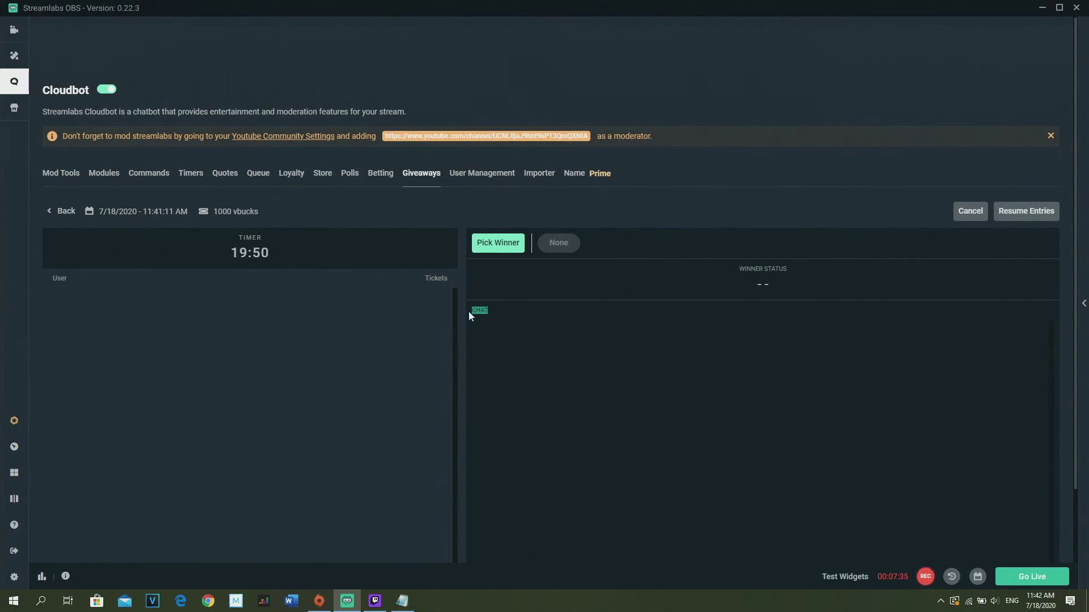
pyautogui.click(579, 353)
# View the custom giveaways in the giveaway list, then reopen the current 1000 vbucks giveaway
pyautogui.click(51, 210)
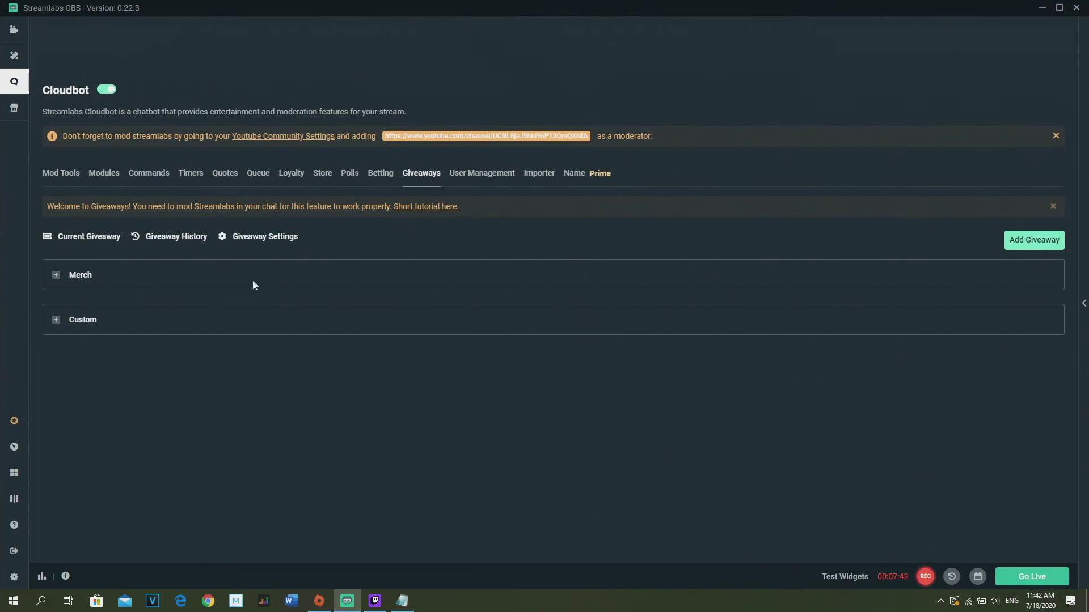
pyautogui.click(55, 321)
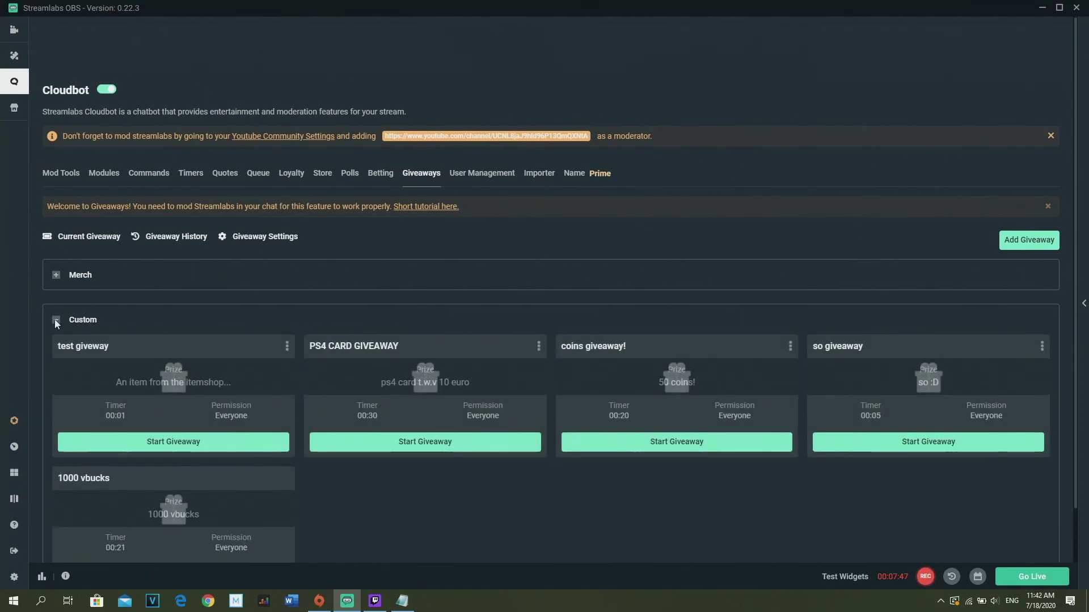
pyautogui.click(55, 321)
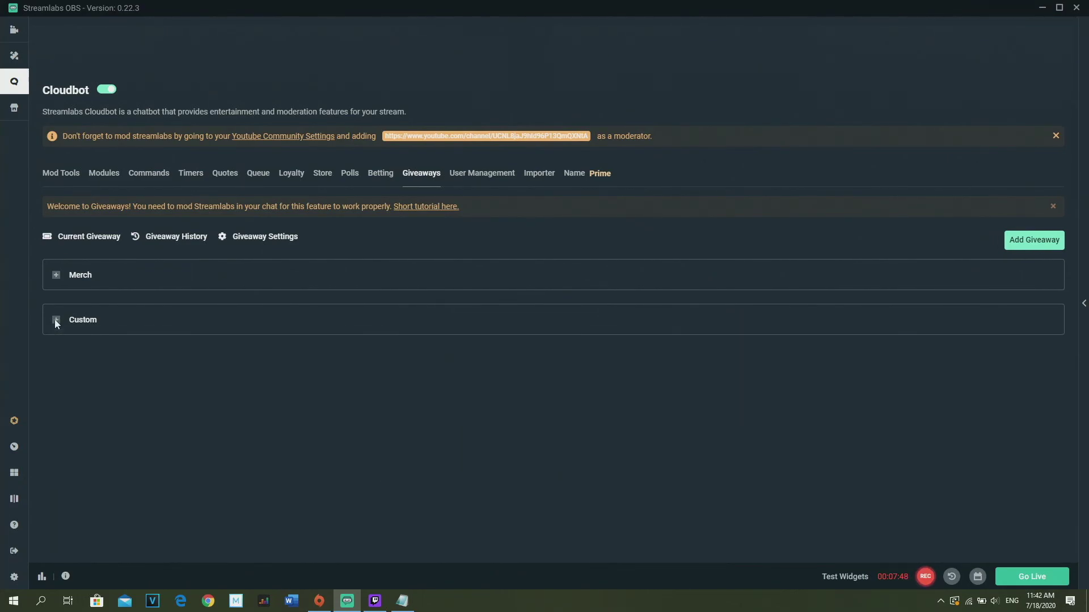
pyautogui.click(292, 180)
pyautogui.click(424, 179)
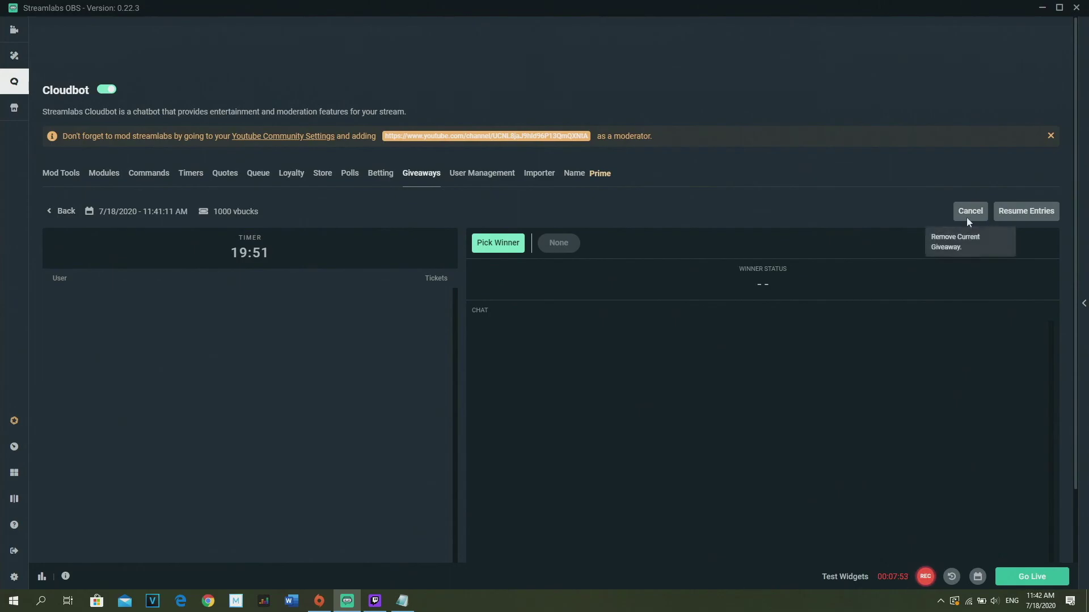
# Cancel the current 1000 vbucks giveaway and expand the list of custom giveaways
pyautogui.click(969, 214)
pyautogui.click(613, 281)
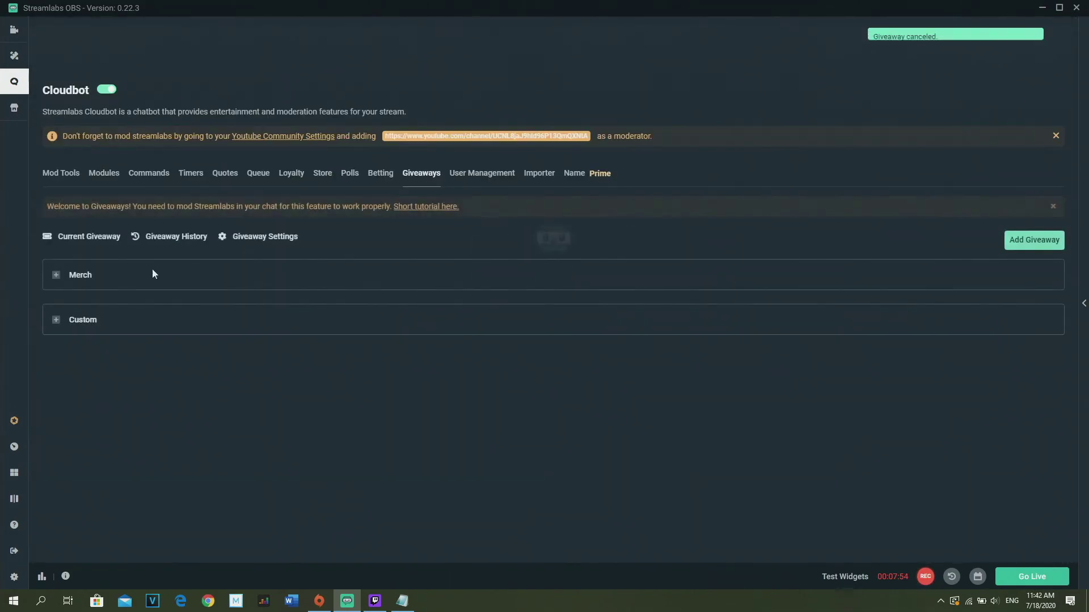
pyautogui.click(55, 318)
pyautogui.scroll(-1, 396, 342)
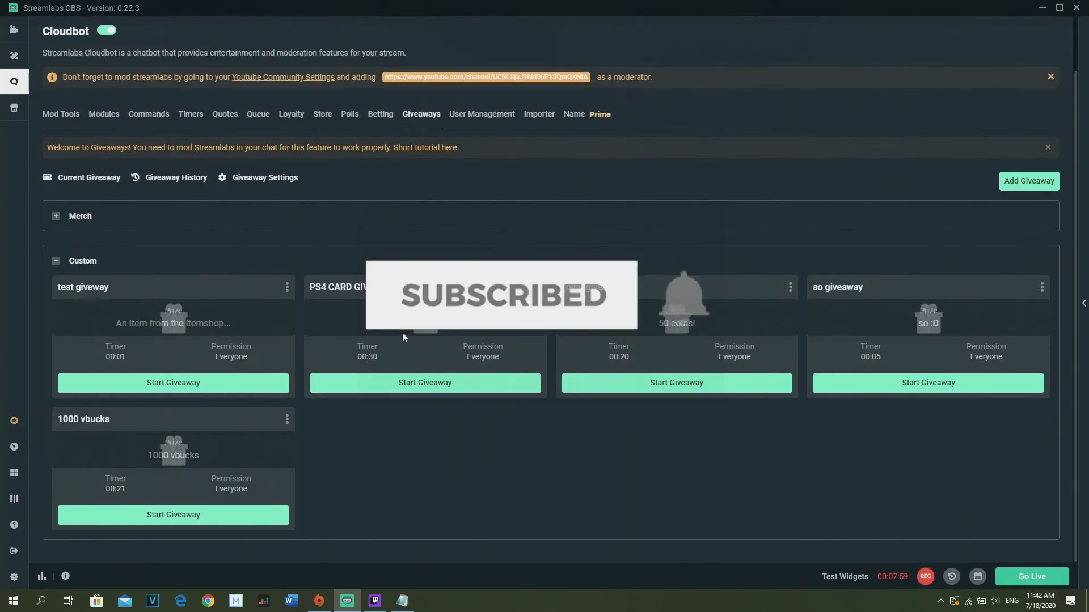